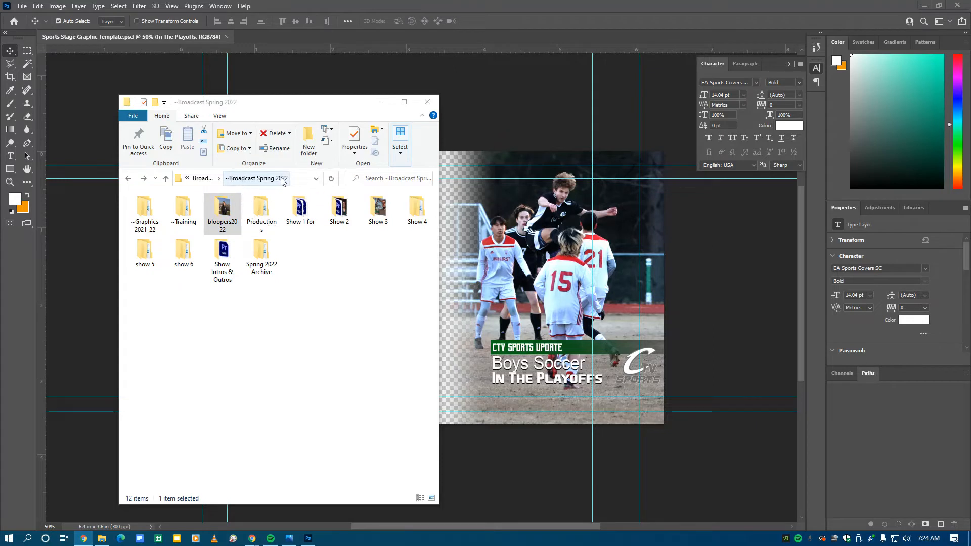
# Browse to the Sports folder inside ~Graphics 2021-22 to locate the Sports Stage Graphic Template, and close the file window.
pyautogui.doubleClick(145, 210)
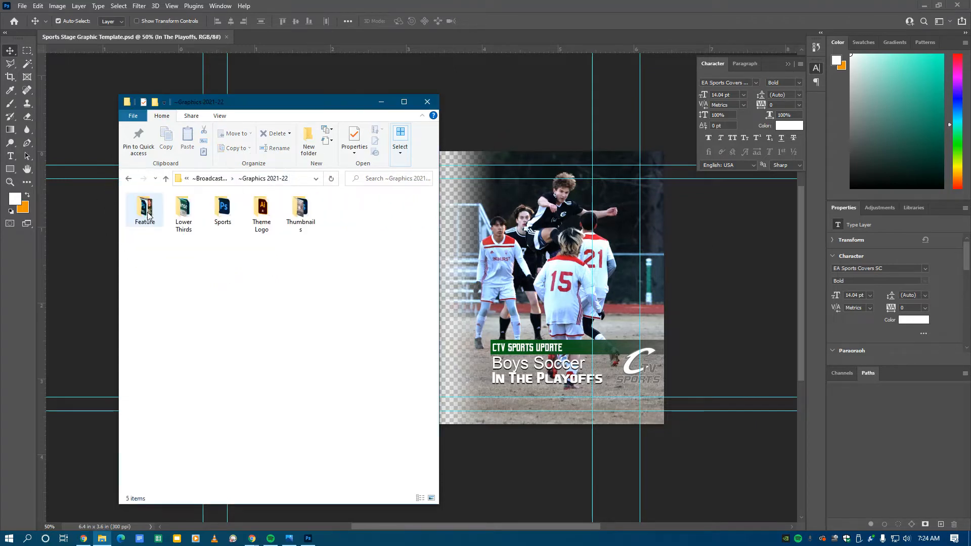
pyautogui.doubleClick(223, 215)
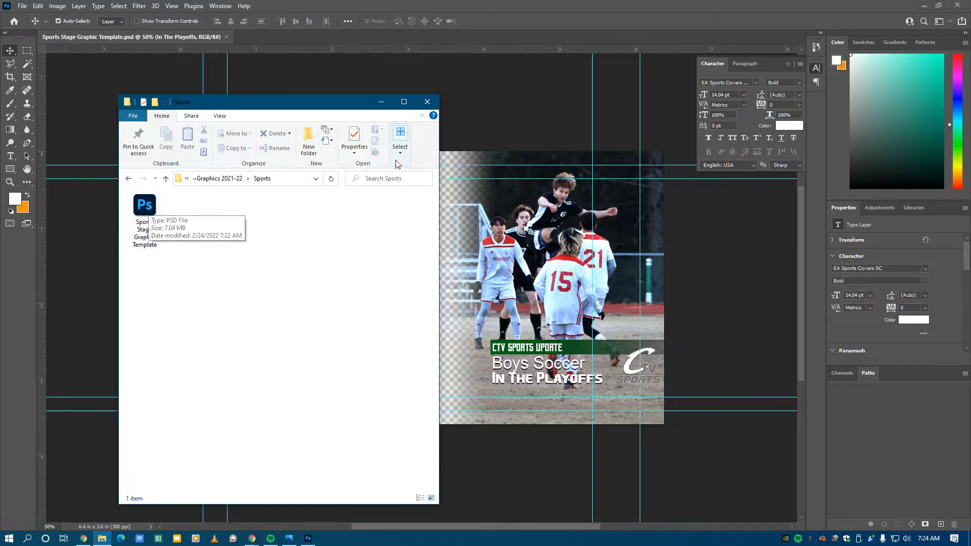
pyautogui.click(428, 102)
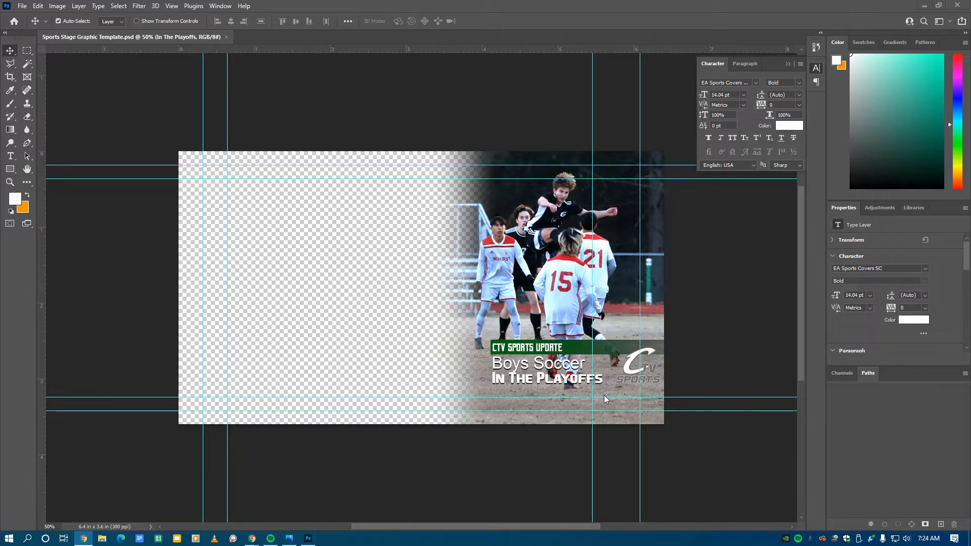
# Check the size and resolution of the HDTV 1080p Film & Video preset in the new-document settings without creating a document.
pyautogui.click(22, 7)
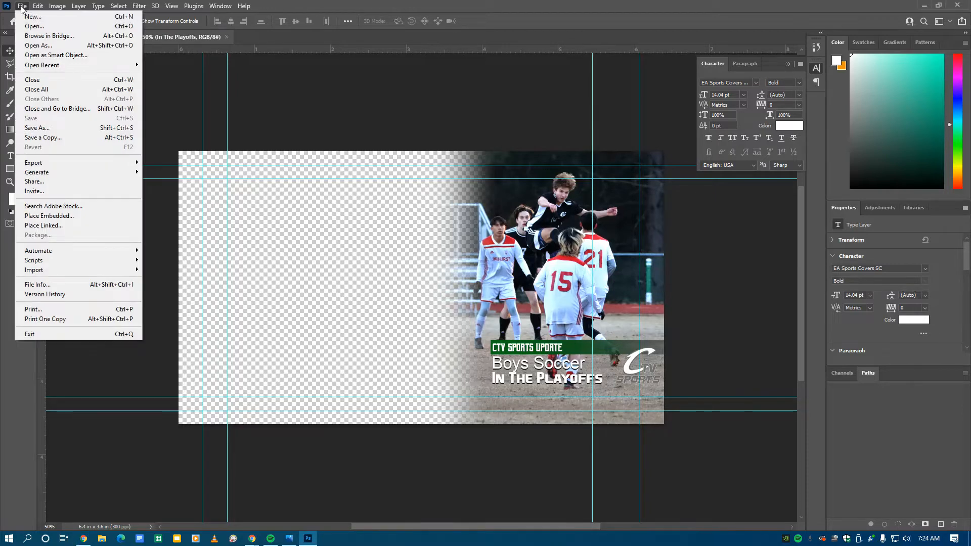
pyautogui.click(31, 17)
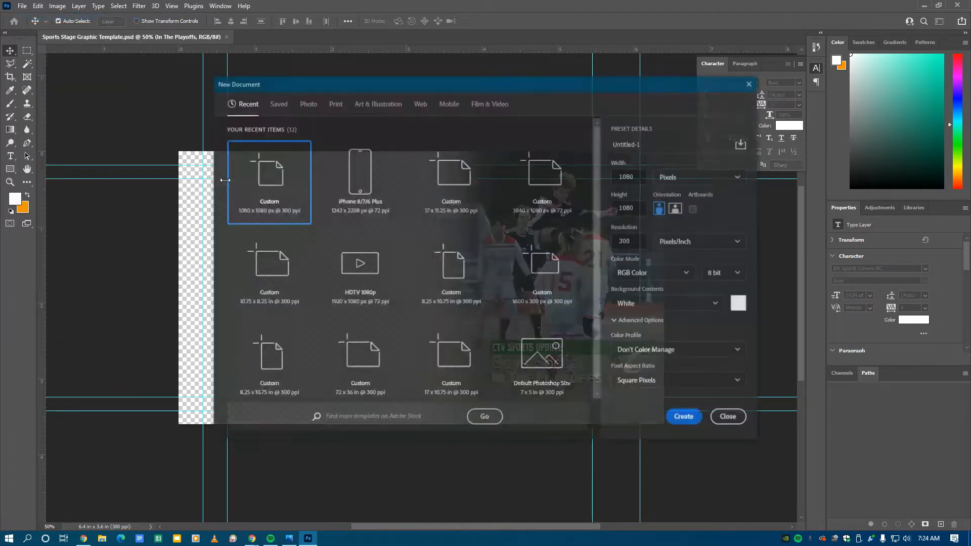
pyautogui.click(488, 105)
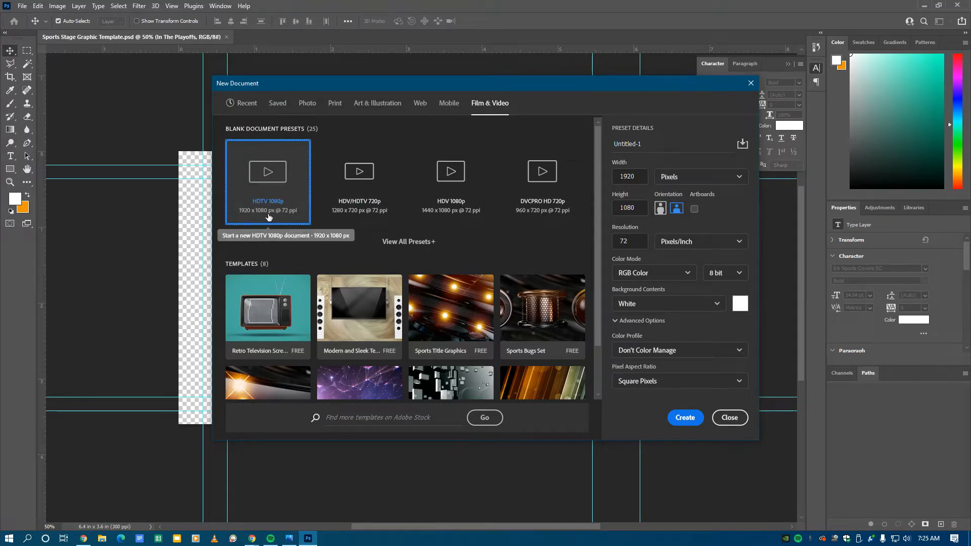
pyautogui.doubleClick(632, 240)
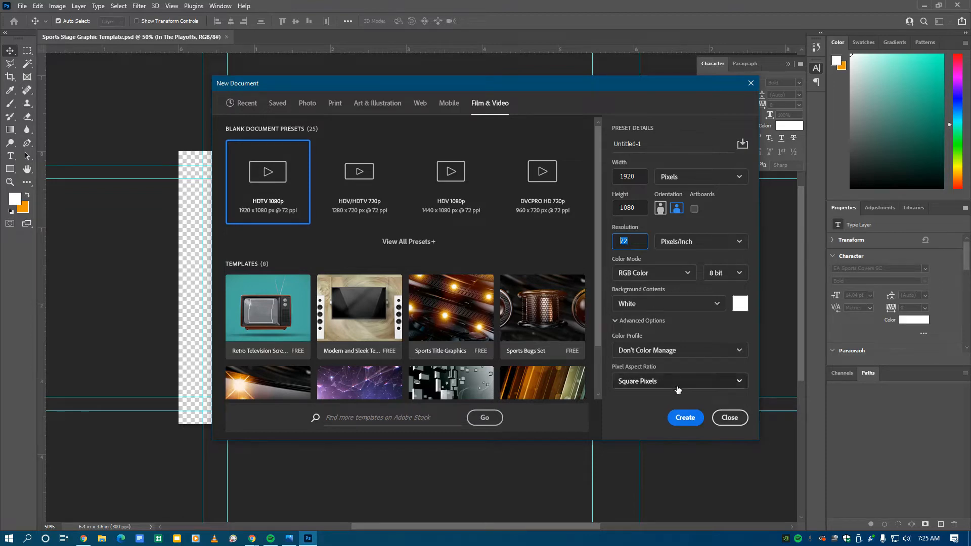
pyautogui.click(734, 419)
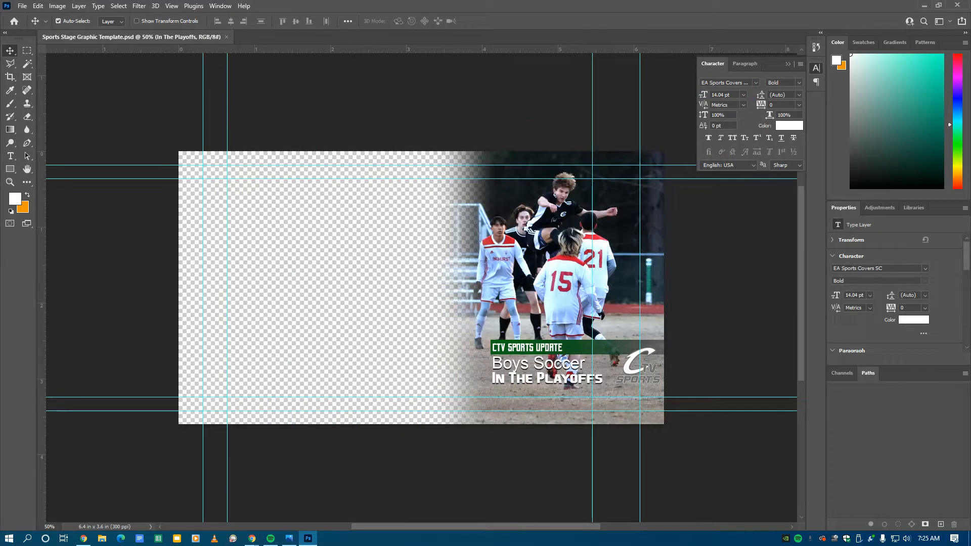
# Display the list of layers and select the In The Playoffs text layer.
pyautogui.press('F7')
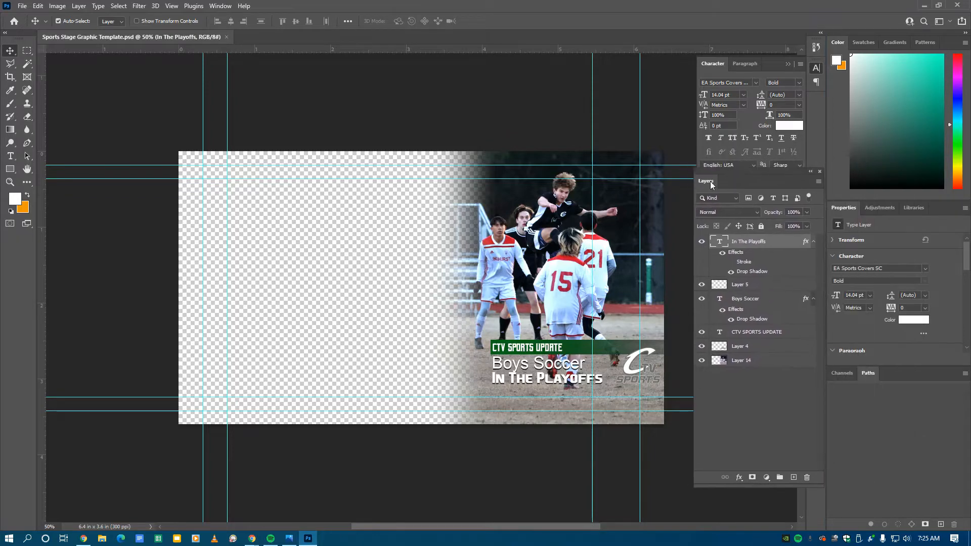
pyautogui.click(708, 180)
pyautogui.click(747, 243)
# Toggle the visibility of Layer 5, Layer 4 and the CTV SPORTS UPDATE text to see what each contributes to the graphic.
pyautogui.click(701, 285)
pyautogui.click(701, 286)
pyautogui.click(702, 284)
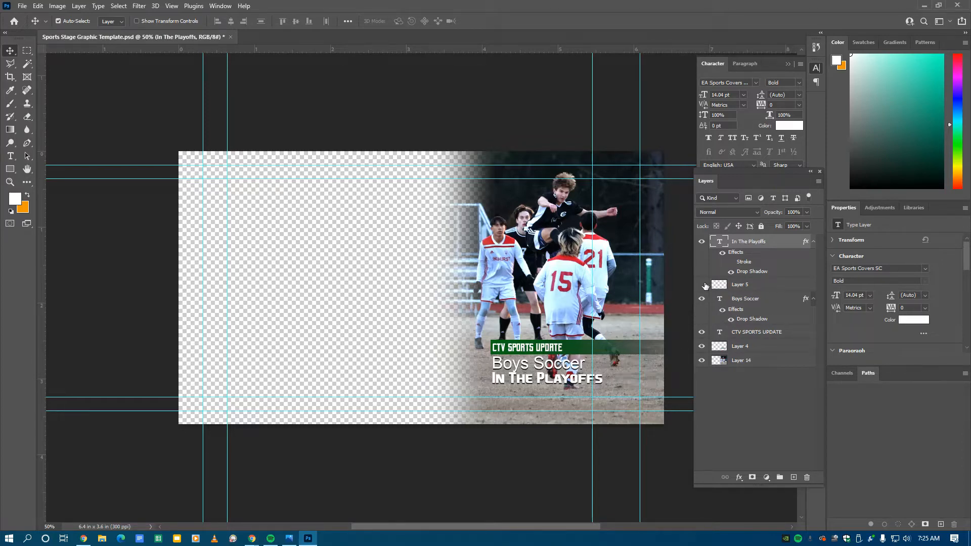
pyautogui.click(702, 285)
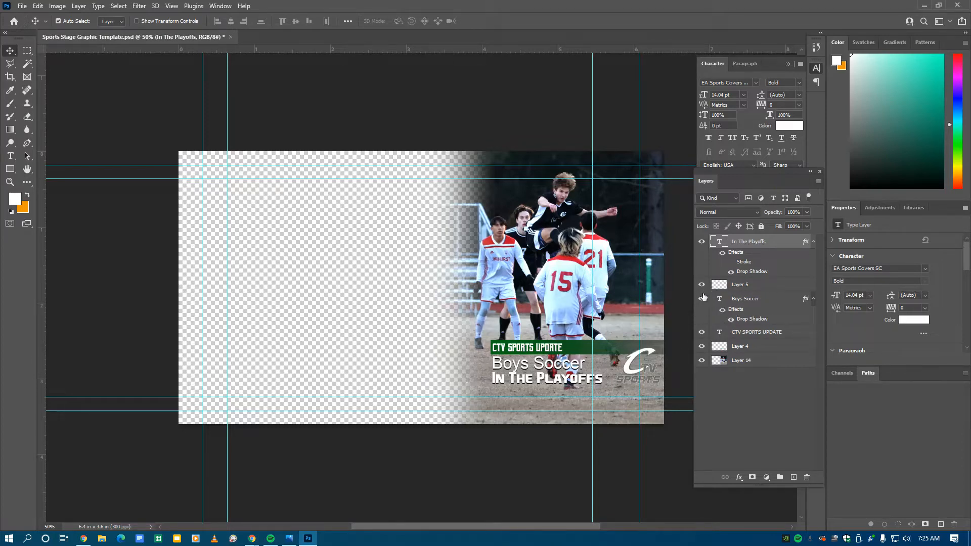
pyautogui.click(702, 347)
pyautogui.click(702, 347)
pyautogui.click(702, 333)
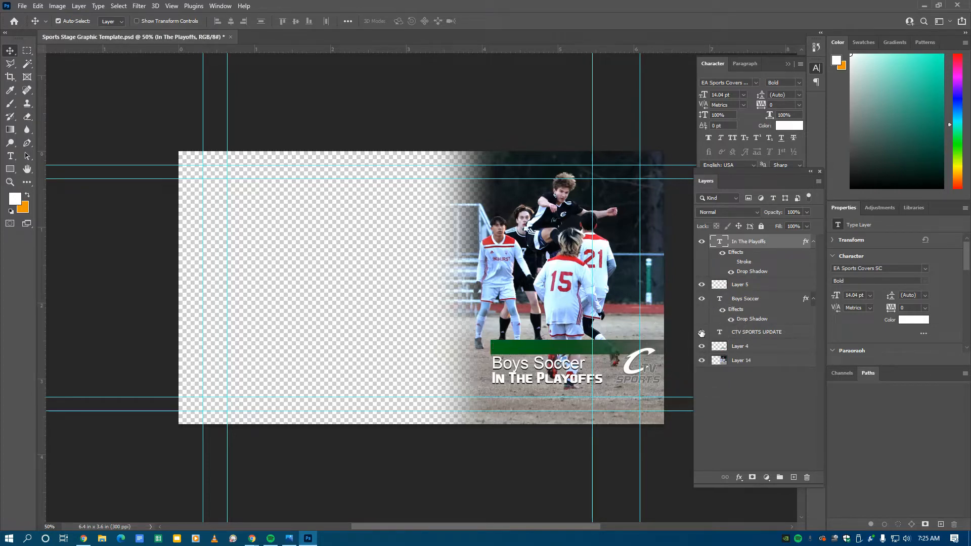
pyautogui.click(702, 332)
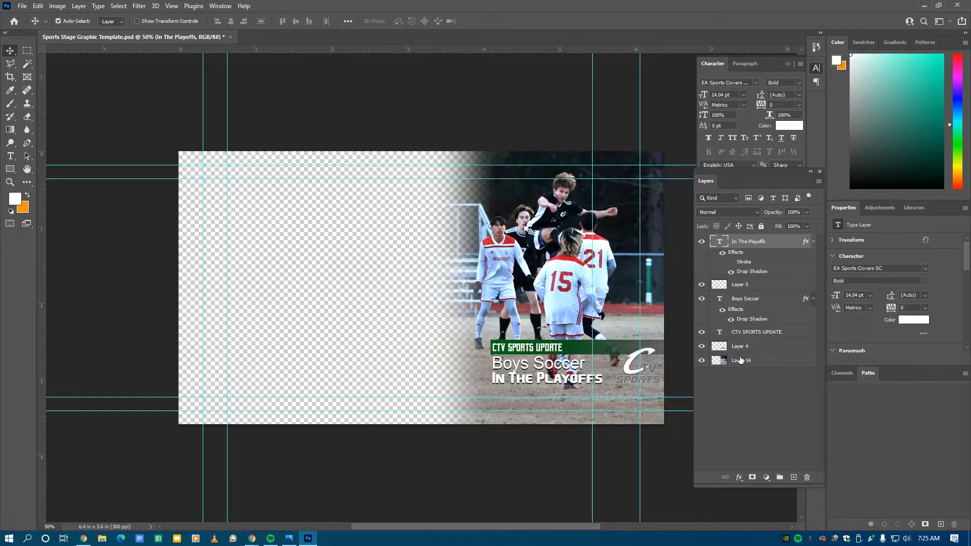
pyautogui.press('ctrl')
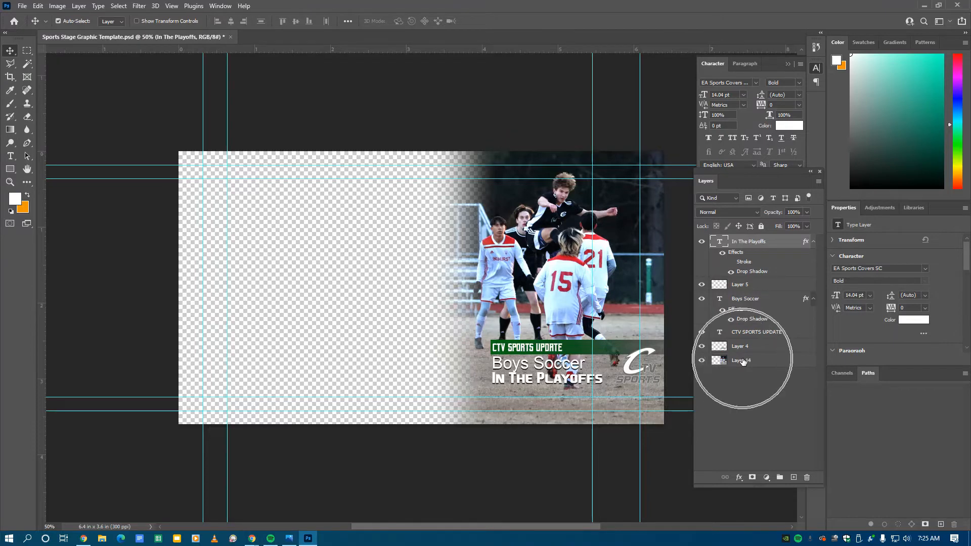
pyautogui.press('ctrl')
pyautogui.press('ctrl')
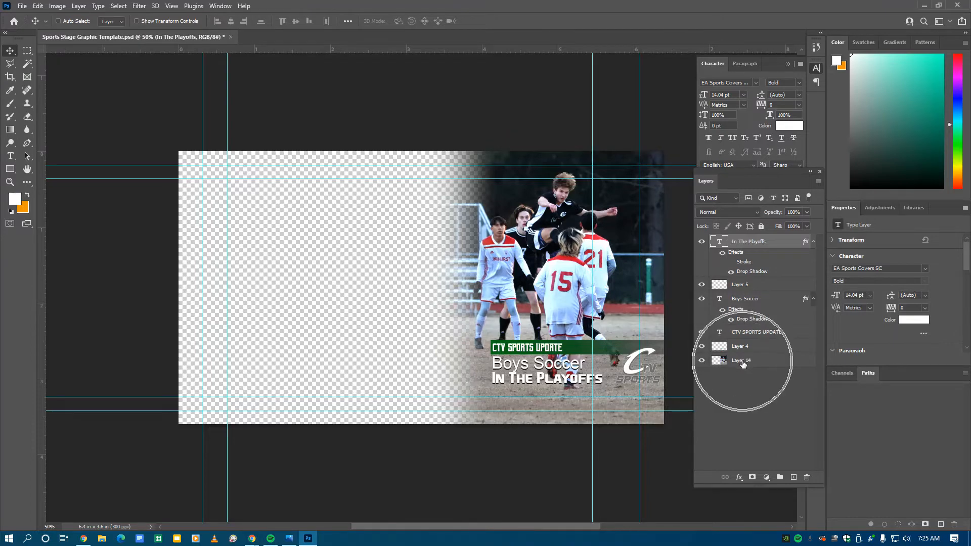
pyautogui.press('ctrl')
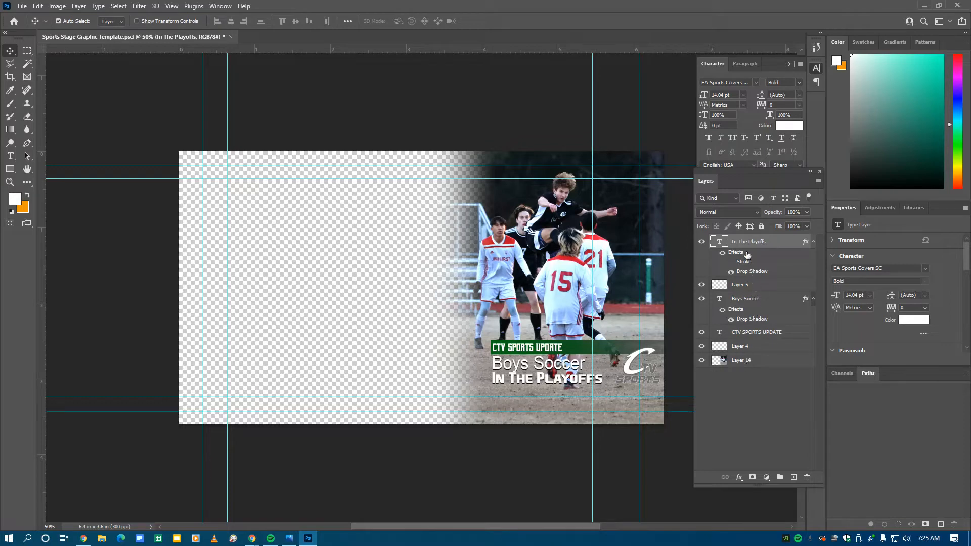
pyautogui.press('ctrl')
pyautogui.press('ctrl')
pyautogui.press('ctrl')
# Start opening an image and browse the Broadcast drive to the GBB folder under ~Yearbook 2021-22 Images, Winter Sports.
pyautogui.click(23, 7)
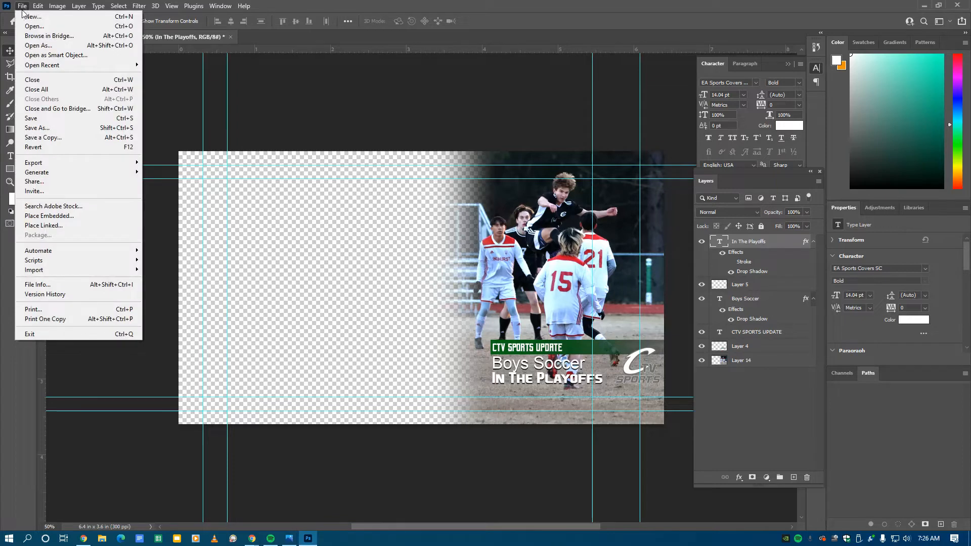
pyautogui.click(29, 26)
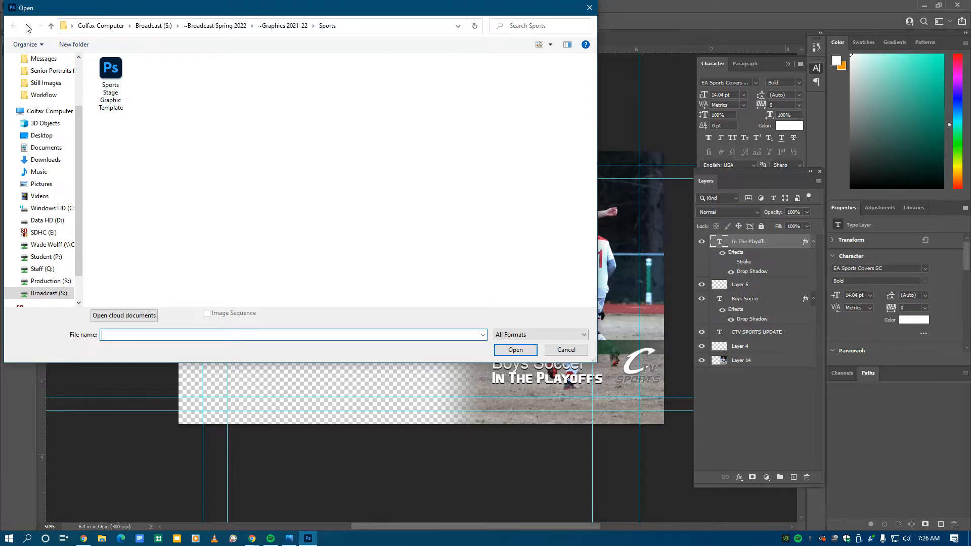
pyautogui.click(58, 292)
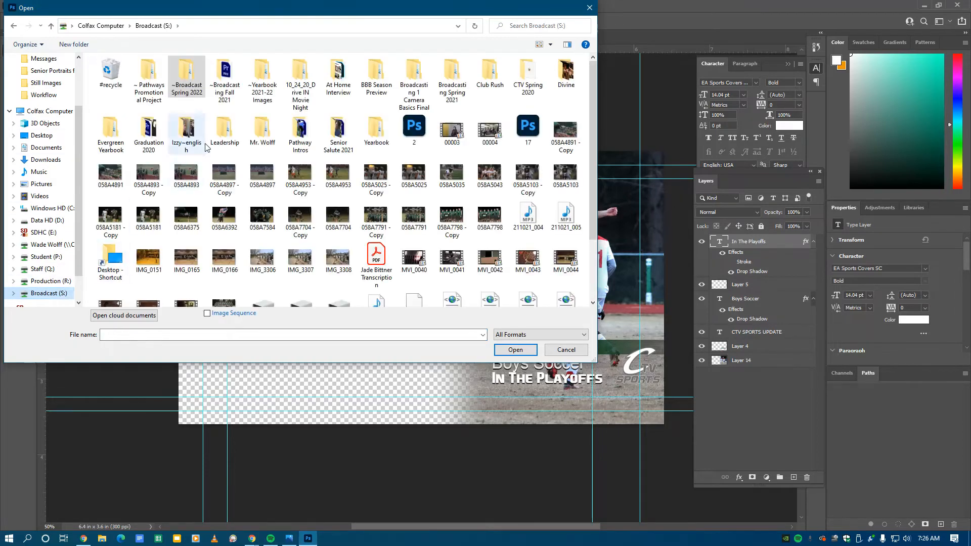
pyautogui.doubleClick(263, 73)
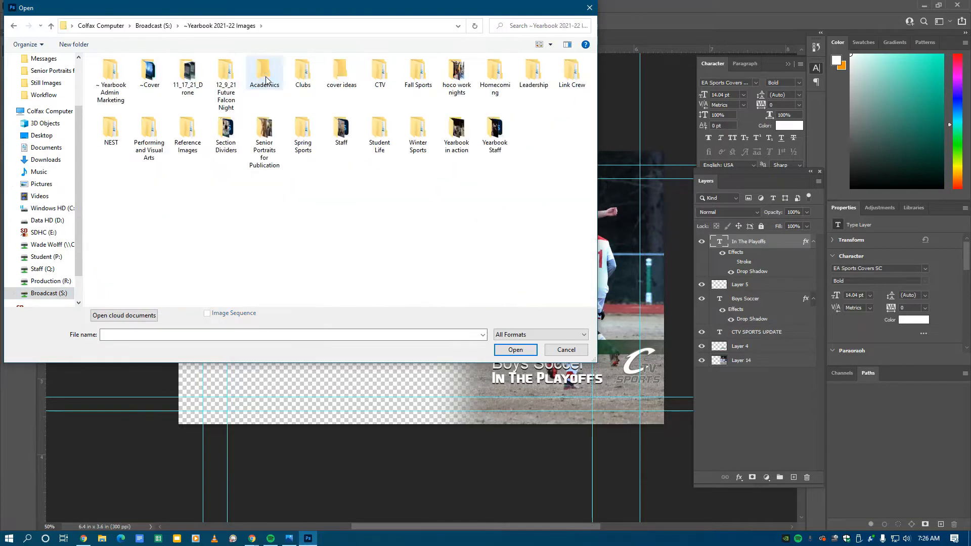
pyautogui.doubleClick(420, 144)
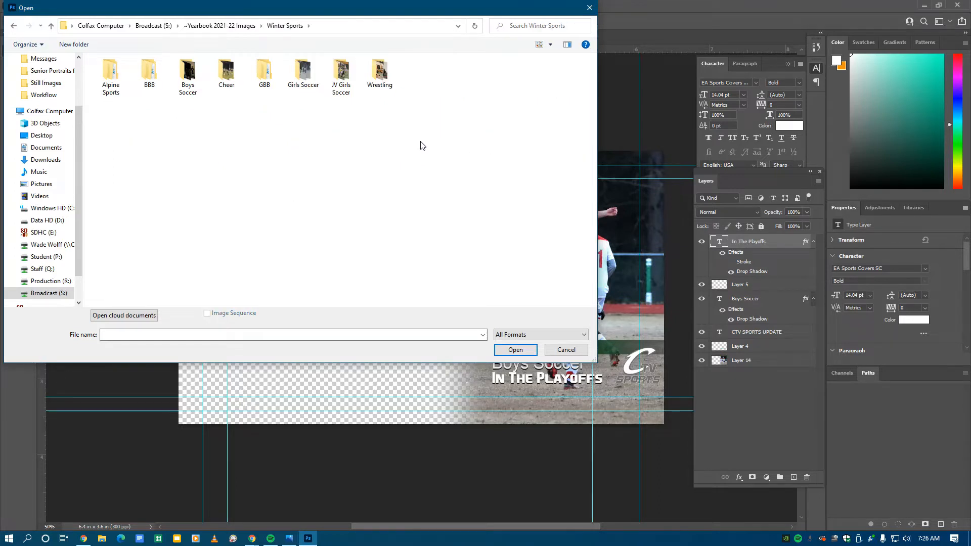
pyautogui.doubleClick(268, 74)
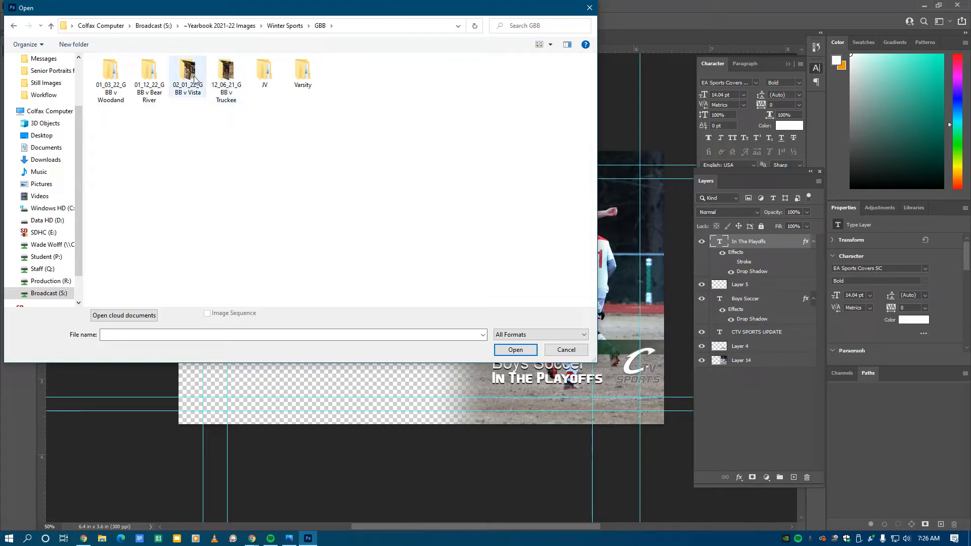
pyautogui.click(146, 79)
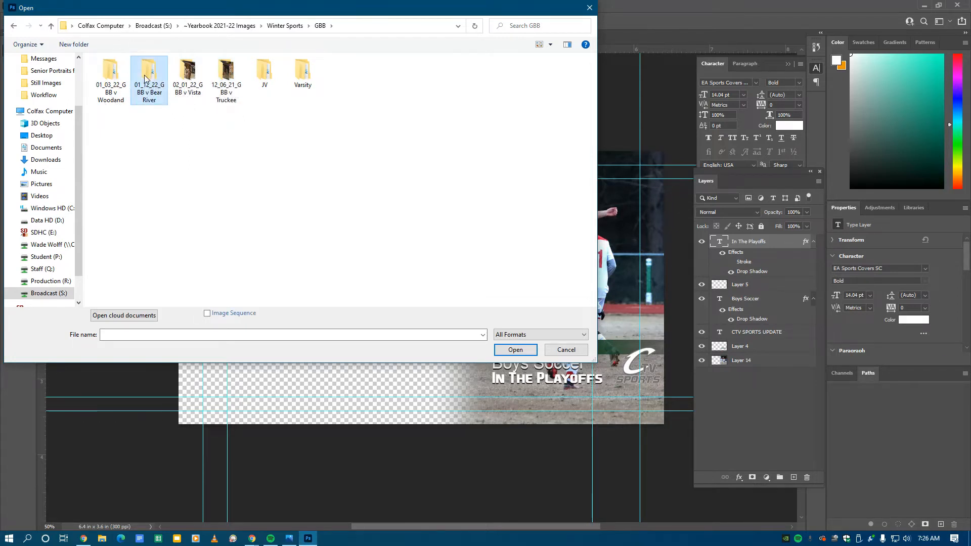
pyautogui.doubleClick(146, 78)
pyautogui.doubleClick(115, 80)
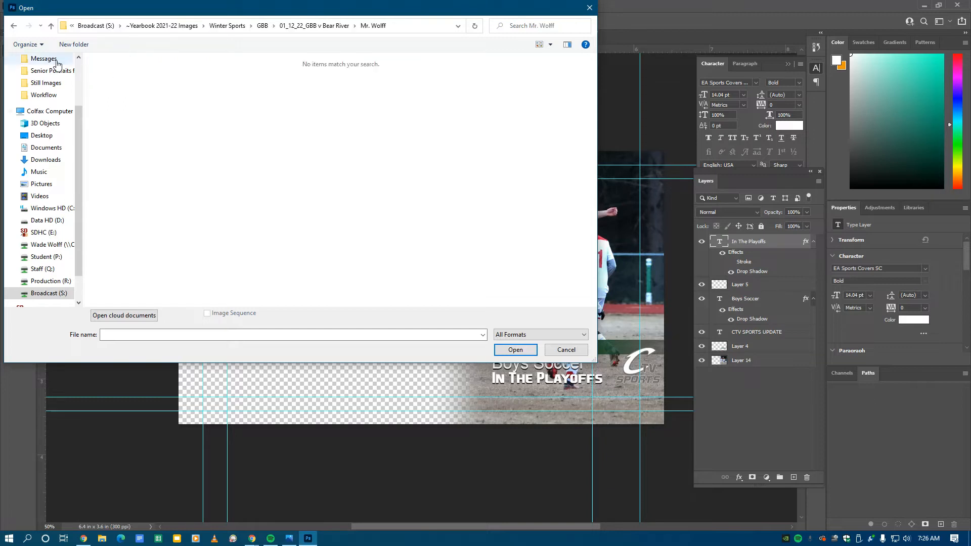
pyautogui.click(13, 26)
pyautogui.click(13, 26)
# Show the photos in the photographer's subfolder of 01_03_22_GBB v Woodand as extra large icons and open IMG_9340.
pyautogui.doubleClick(112, 91)
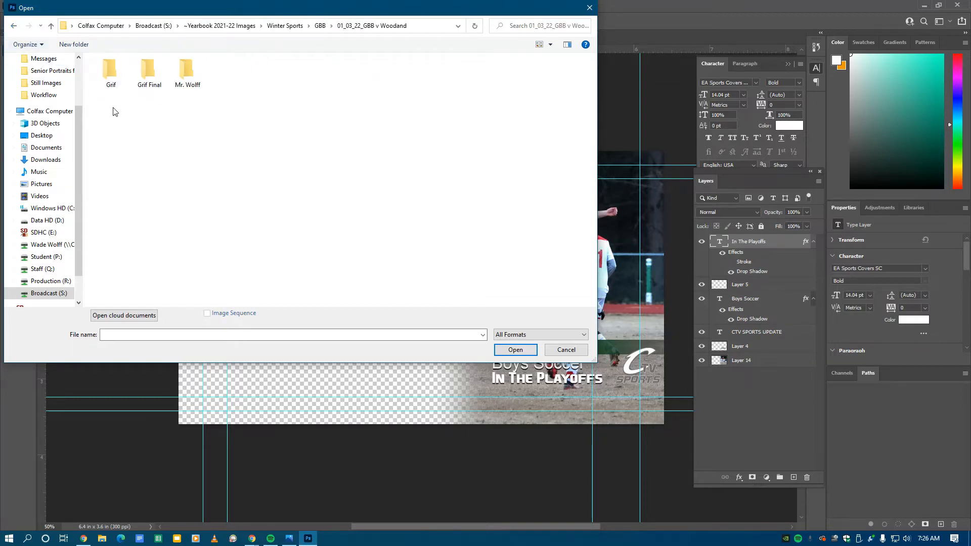
pyautogui.doubleClick(183, 73)
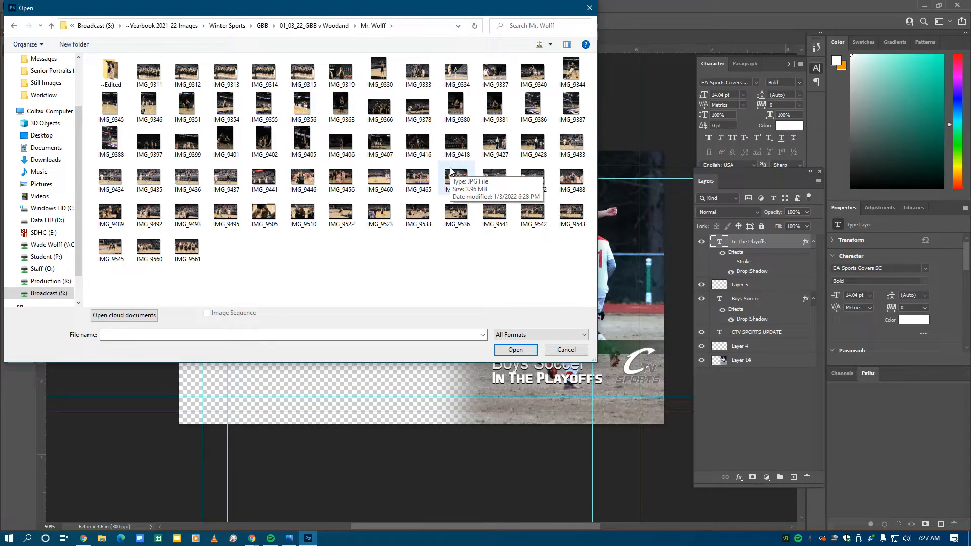
pyautogui.click(550, 44)
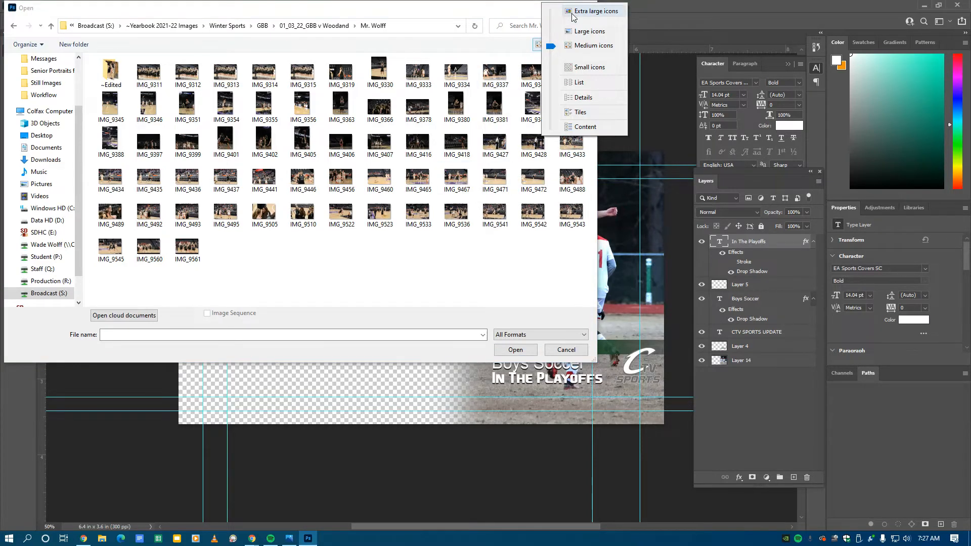
pyautogui.click(592, 11)
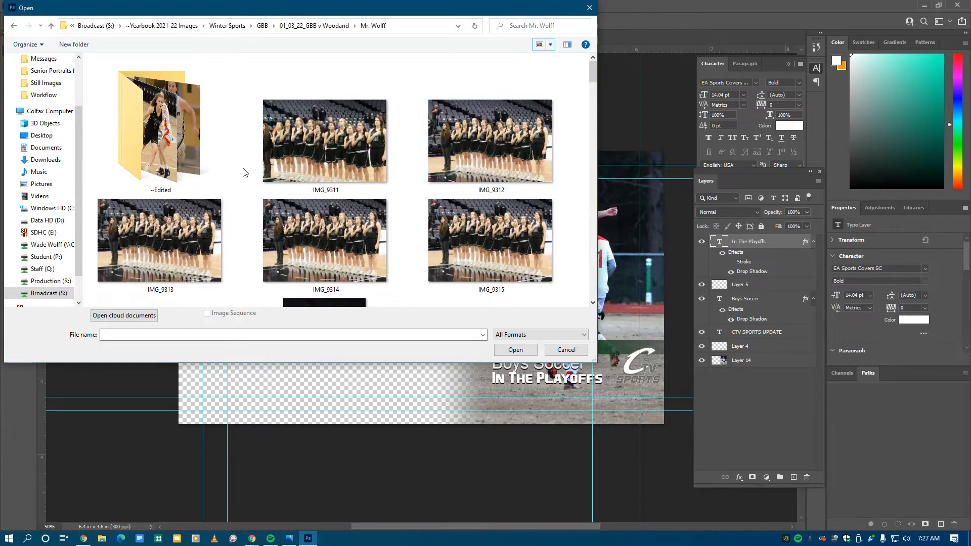
pyautogui.scroll(-4, 244, 172)
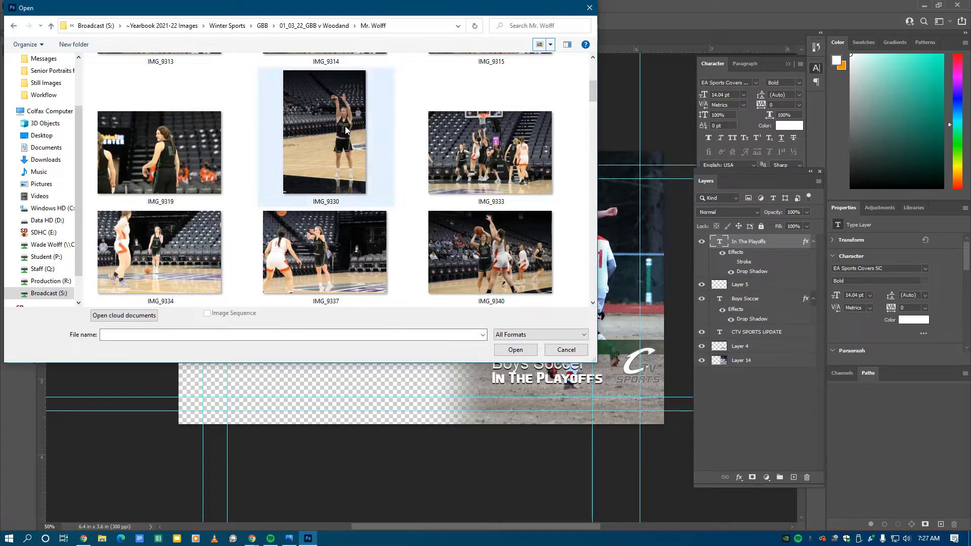
pyautogui.doubleClick(495, 255)
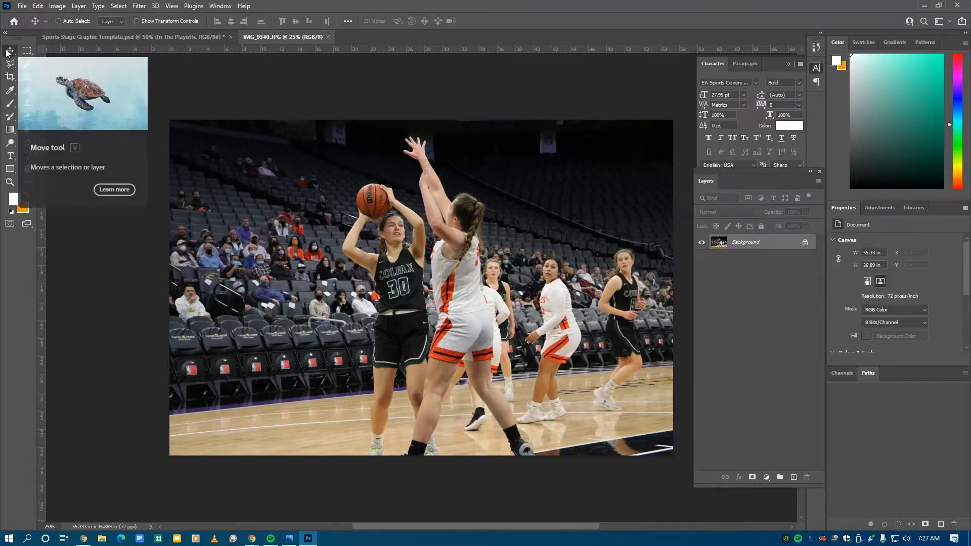
# Copy the IMG_9340 photo into the Sports Stage Graphic Template document and place its layer directly below Layer 4.
pyautogui.press('ctrl')
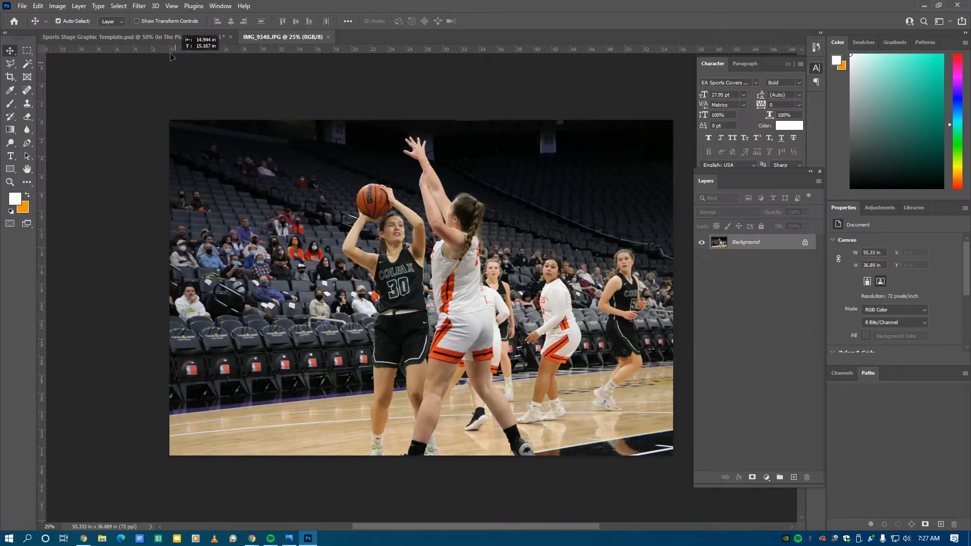
pyautogui.click(163, 38)
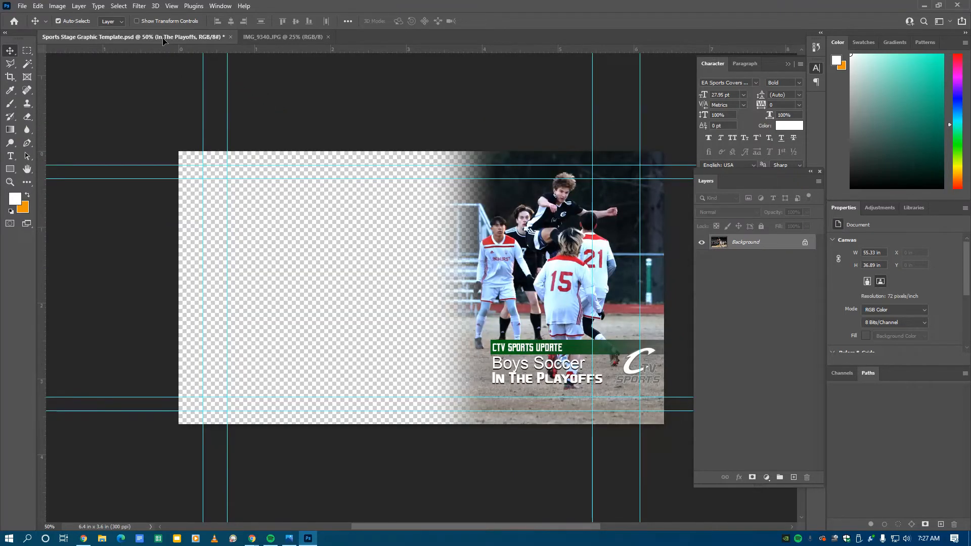
pyautogui.click(162, 38)
pyautogui.click(162, 38)
pyautogui.moveTo(352, 255); pyautogui.dragTo(360, 258)
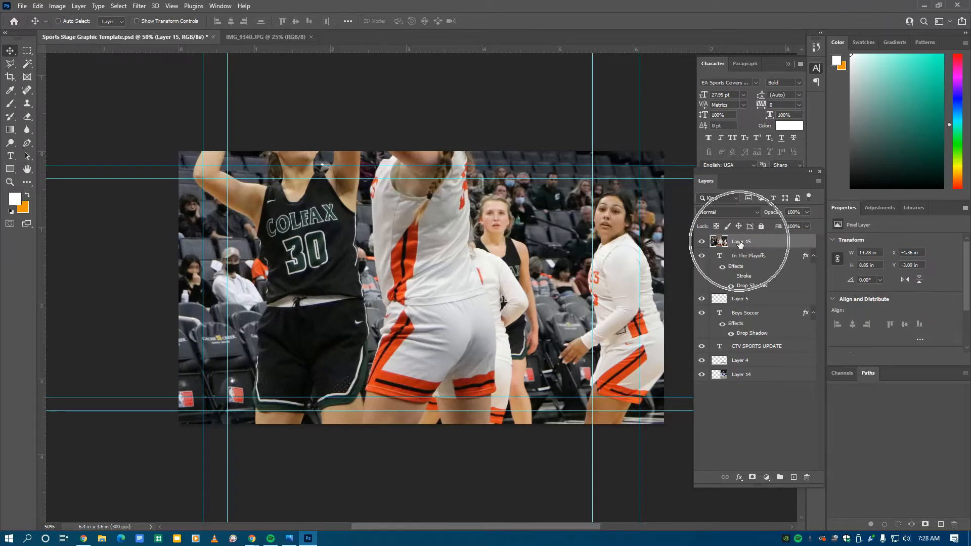
pyautogui.moveTo(740, 244); pyautogui.dragTo(730, 366)
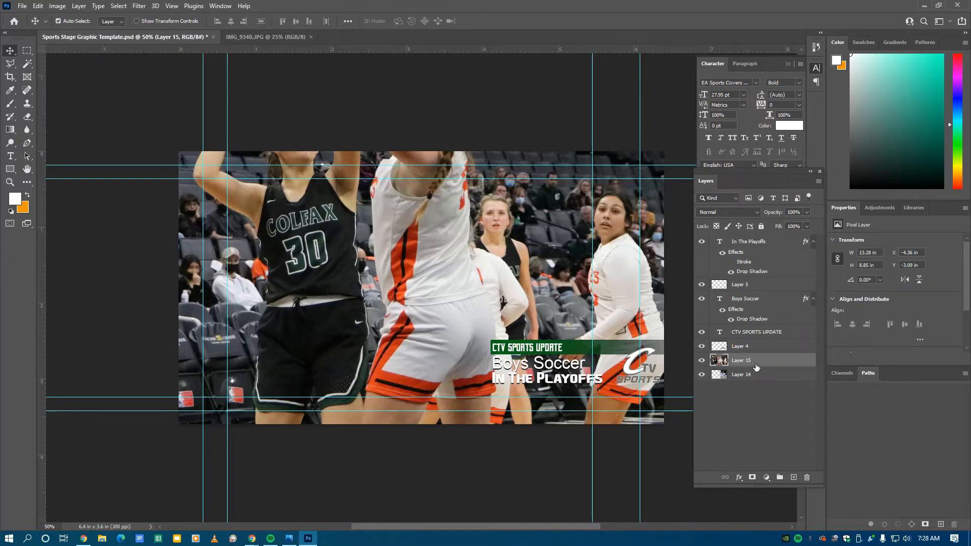
# Scale the basketball photo on Layer 15 to about 48% and position its two players over the right part of the canvas, behind the title bar.
pyautogui.hotkey('ctrl', 't')
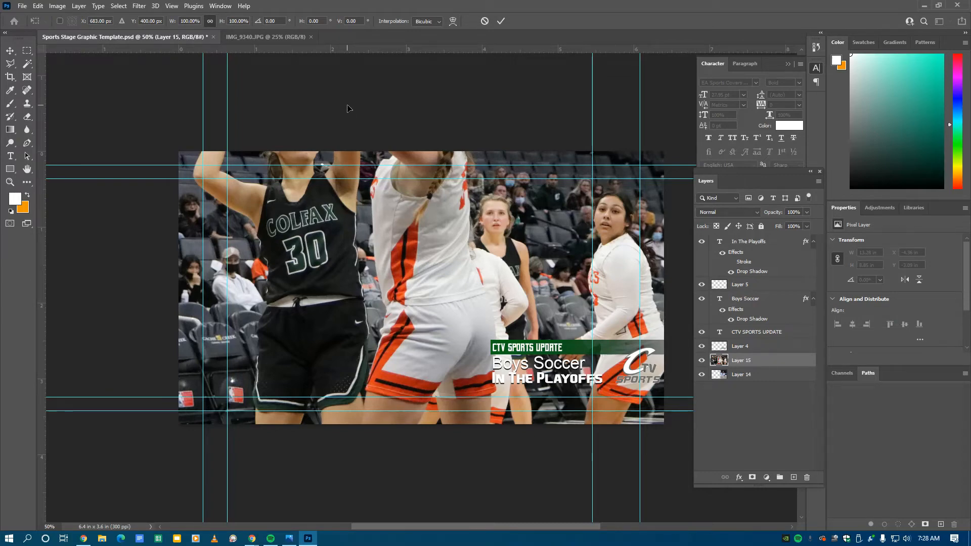
pyautogui.hotkey('ctrl', '0')
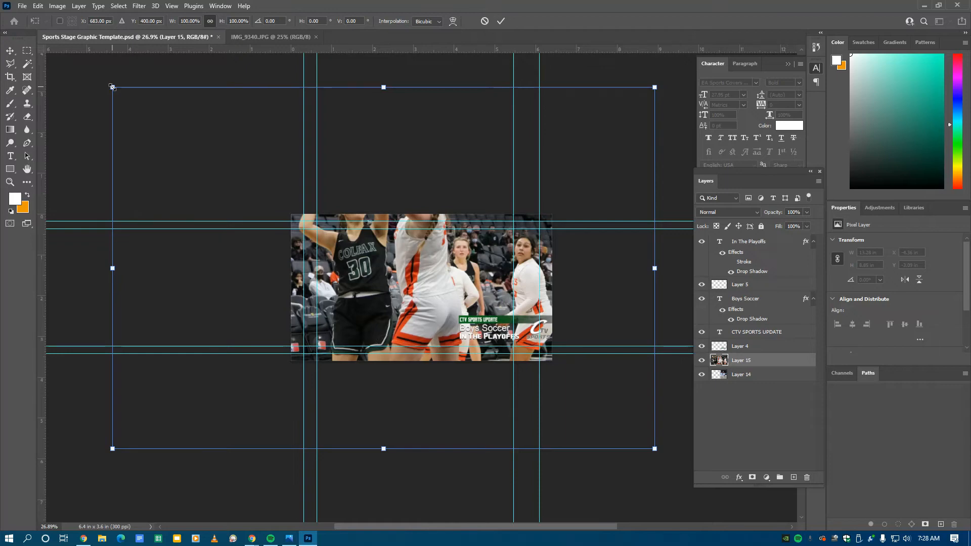
pyautogui.moveTo(113, 87); pyautogui.dragTo(301, 208)
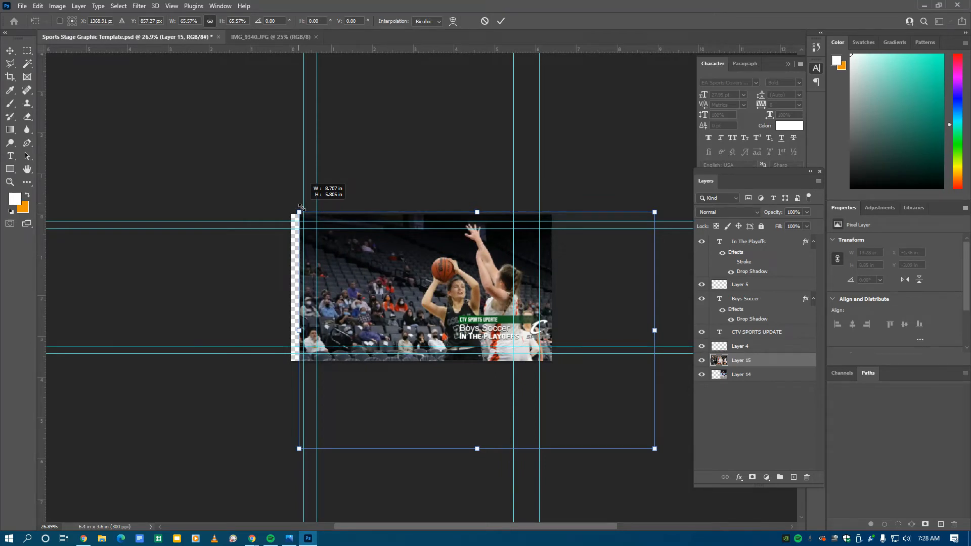
pyautogui.moveTo(301, 208); pyautogui.dragTo(372, 260)
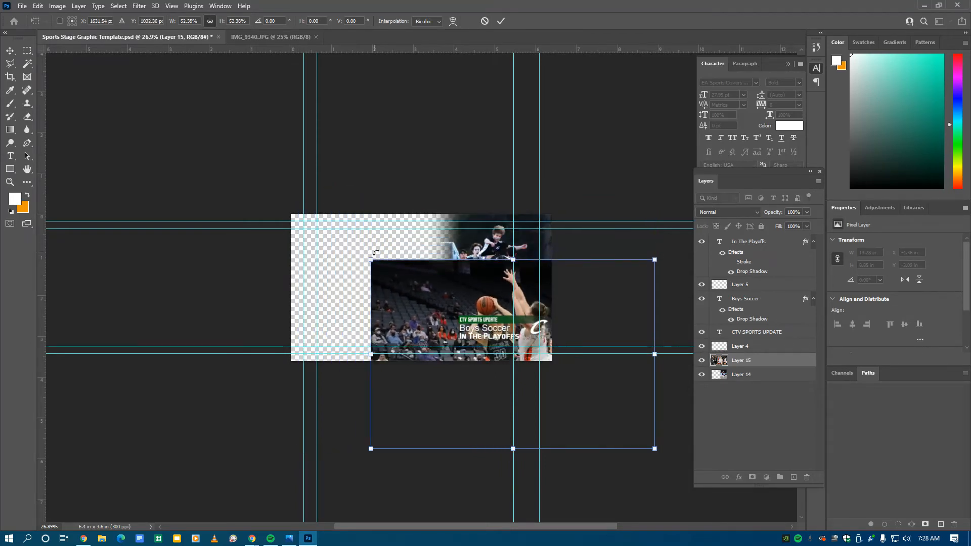
pyautogui.moveTo(413, 306); pyautogui.dragTo(404, 234)
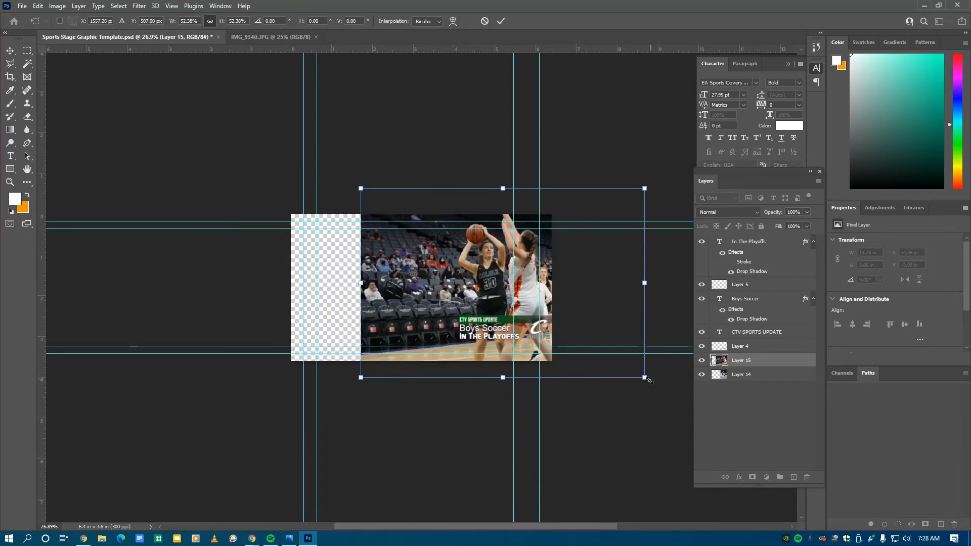
pyautogui.moveTo(643, 378); pyautogui.dragTo(620, 360)
pyautogui.moveTo(517, 289)
pyautogui.mouseDown()
pyautogui.moveTo(525, 286)
pyautogui.moveTo(532, 305)
pyautogui.moveTo(523, 297)
pyautogui.mouseUp()
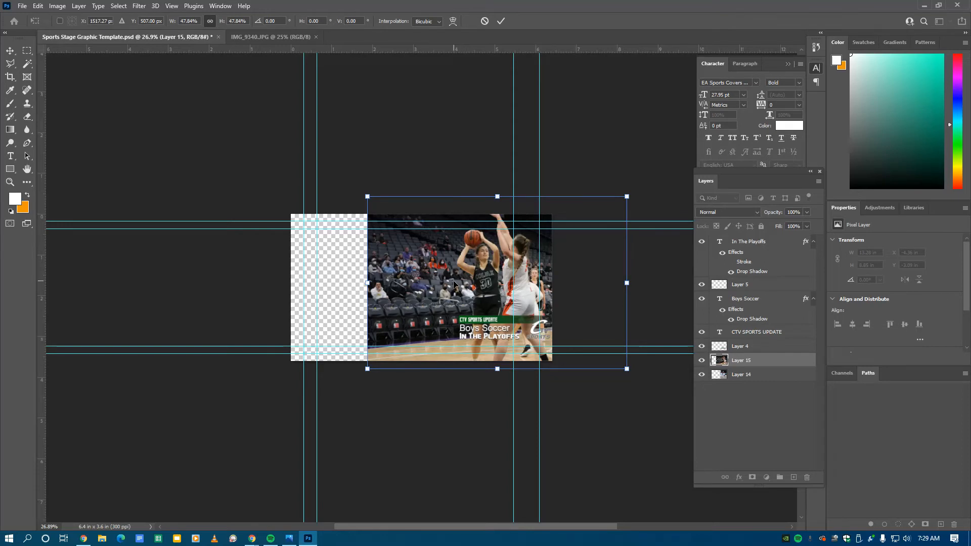
pyautogui.press('Return')
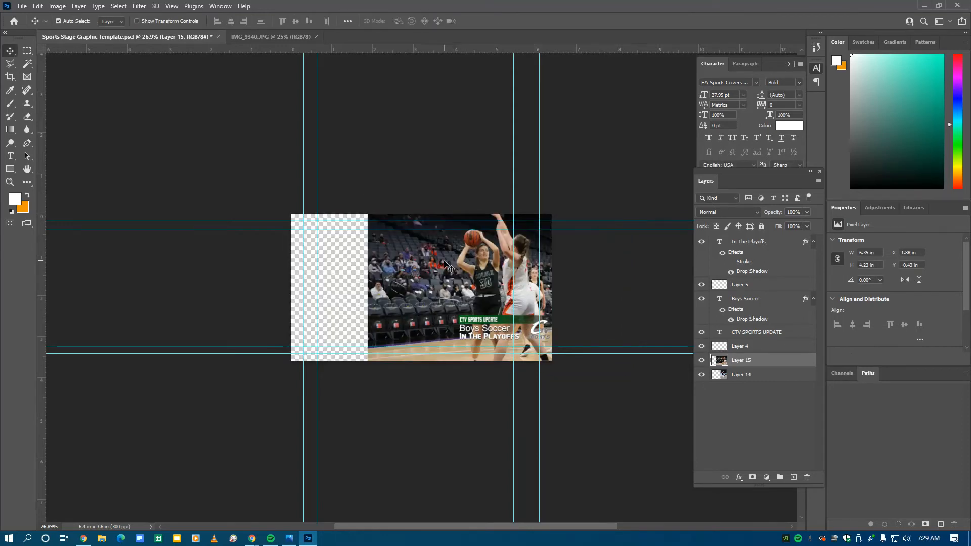
# Marquee-select the photo's left part up to the shooting player, feather the selection 55 px with Select and Mask, delete that area and deselect.
pyautogui.click(25, 53)
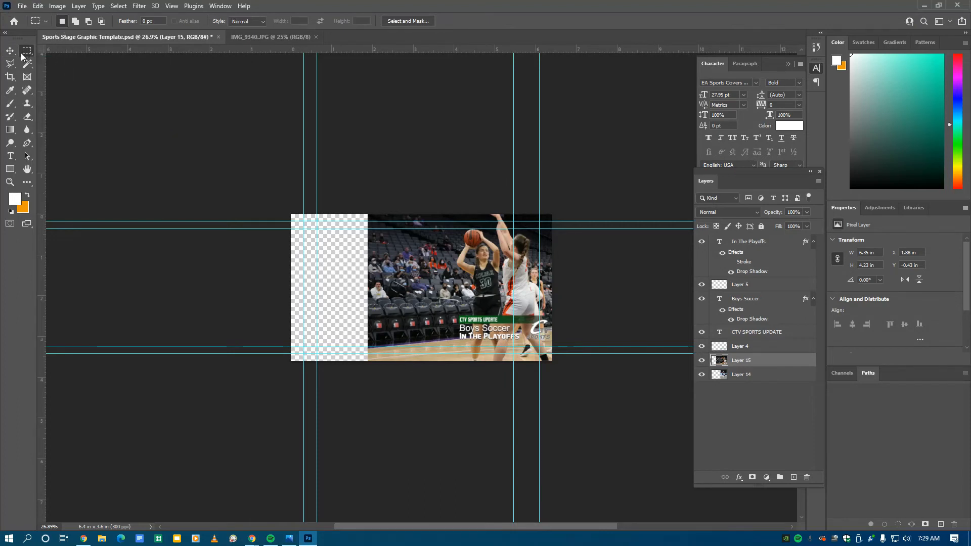
pyautogui.moveTo(342, 214); pyautogui.dragTo(440, 385)
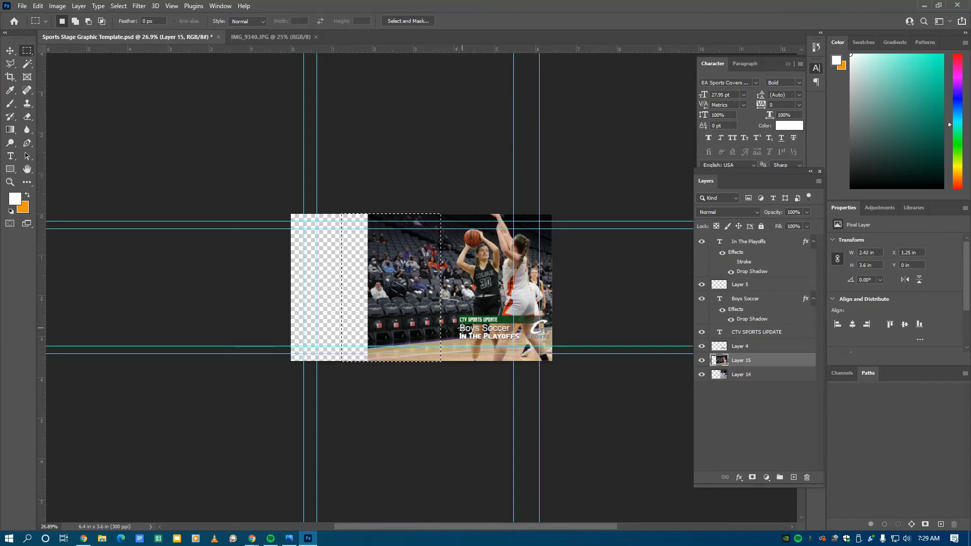
pyautogui.click(410, 20)
pyautogui.click(410, 21)
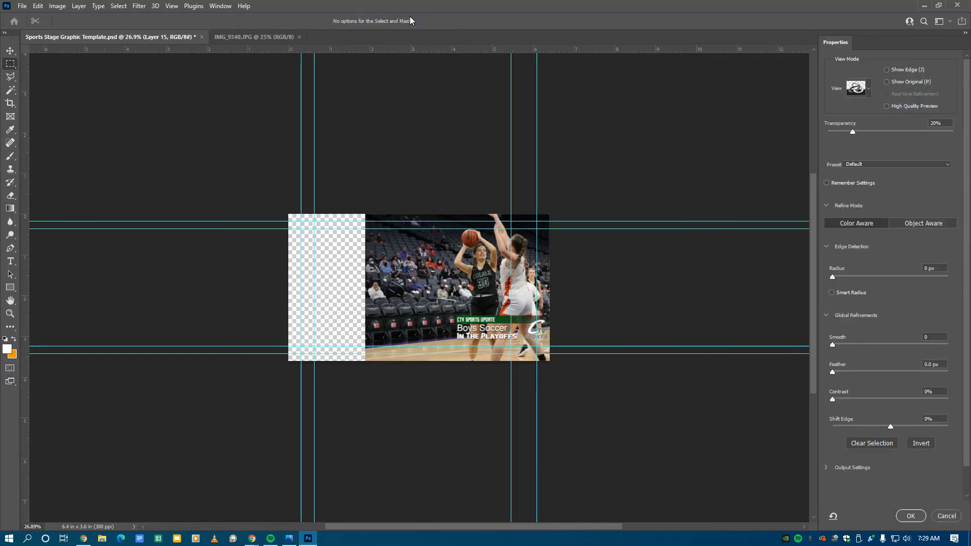
pyautogui.click(932, 364)
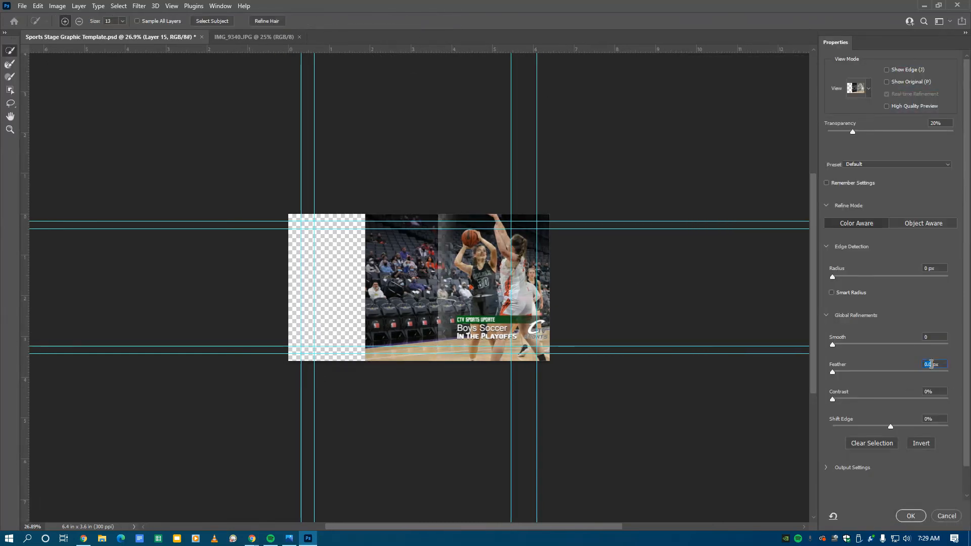
pyautogui.write('55')
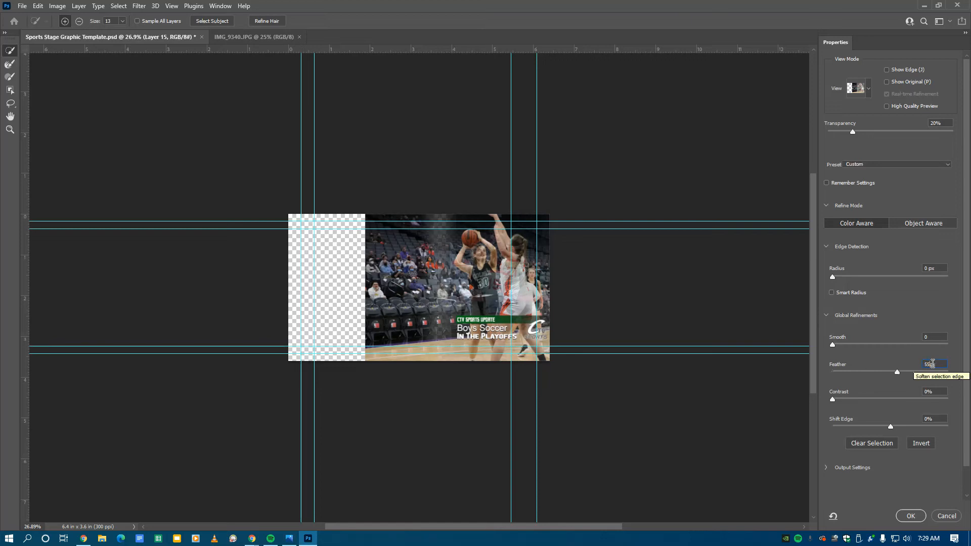
pyautogui.click(911, 516)
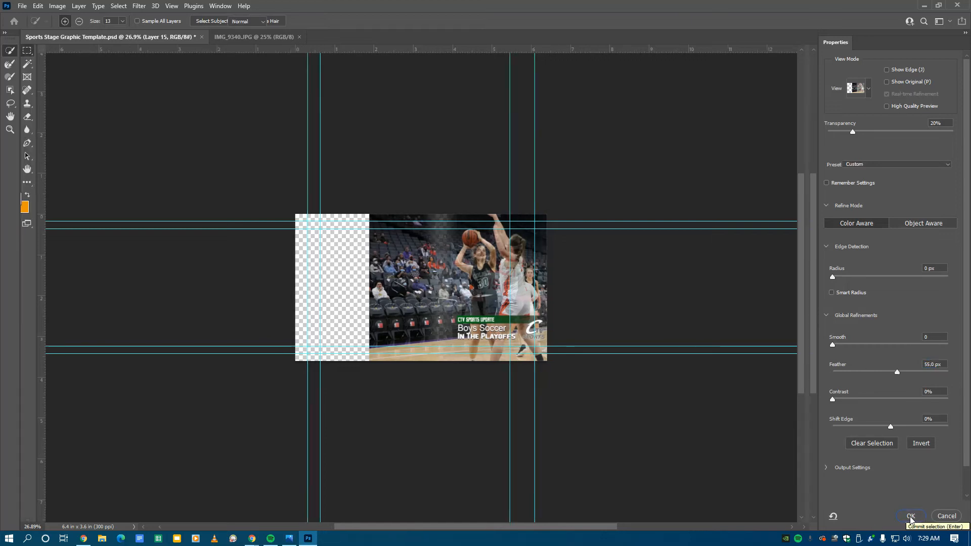
pyautogui.press('Delete')
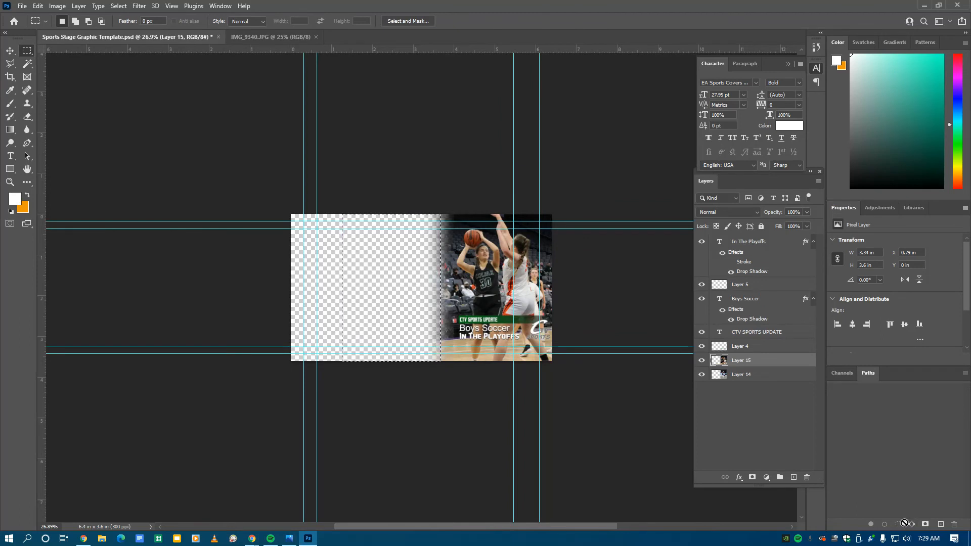
pyautogui.hotkey('ctrl', 'd')
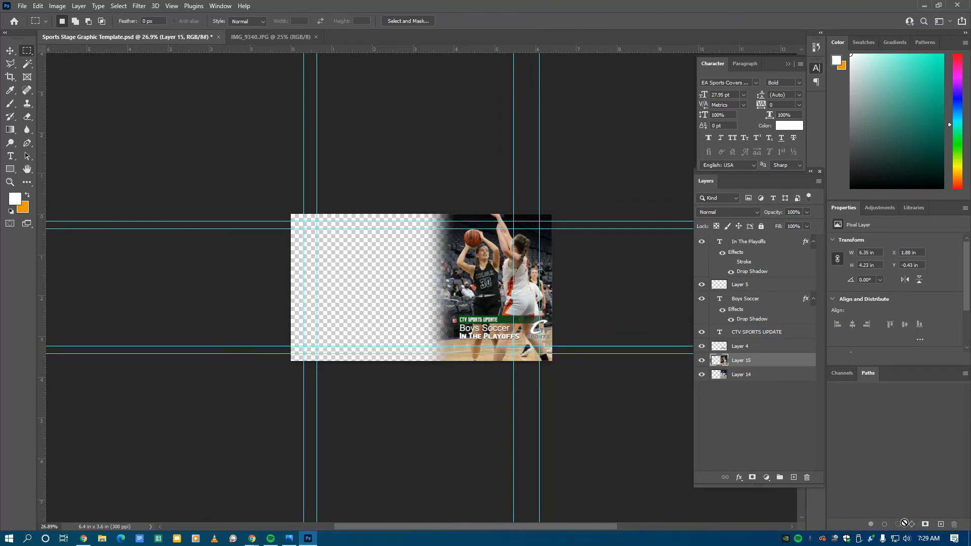
# Start saving the document under a new name on the computer and browse the Broadcast drive to ~Broadcast Spring 2022, Show 4.
pyautogui.click(27, 10)
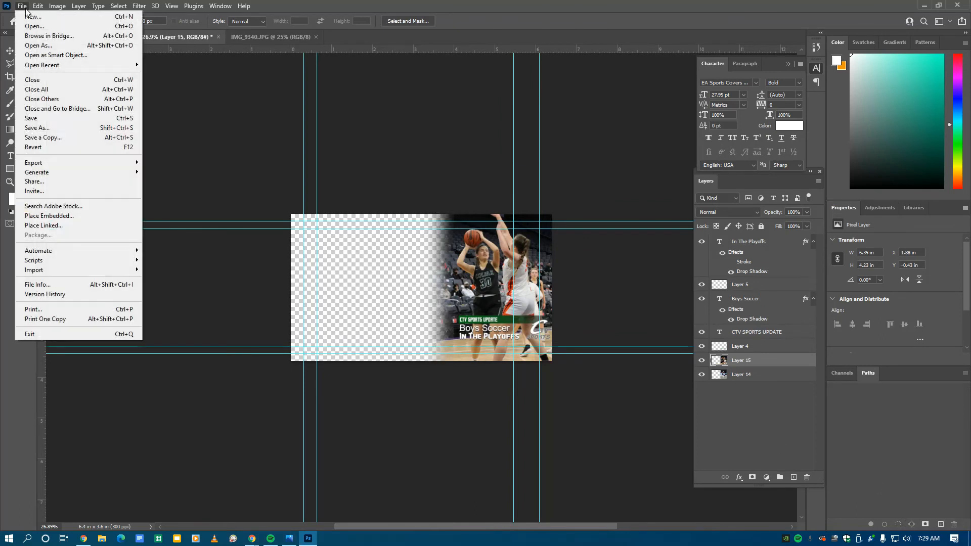
pyautogui.click(36, 129)
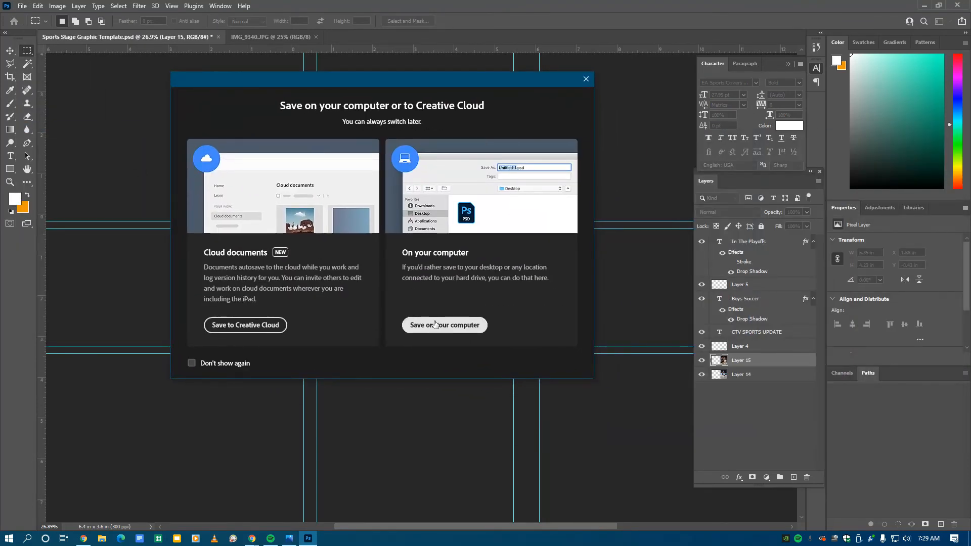
pyautogui.click(435, 325)
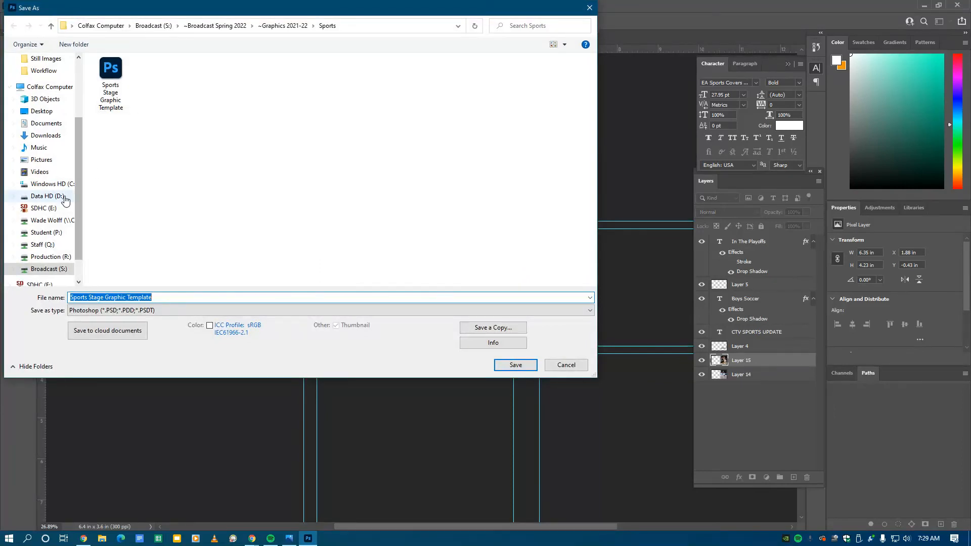
pyautogui.click(51, 269)
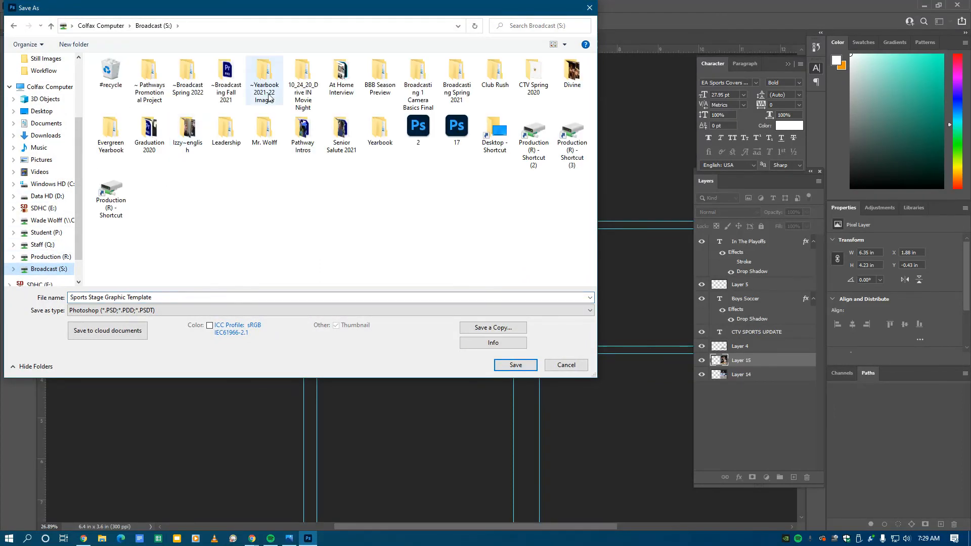
pyautogui.doubleClick(191, 74)
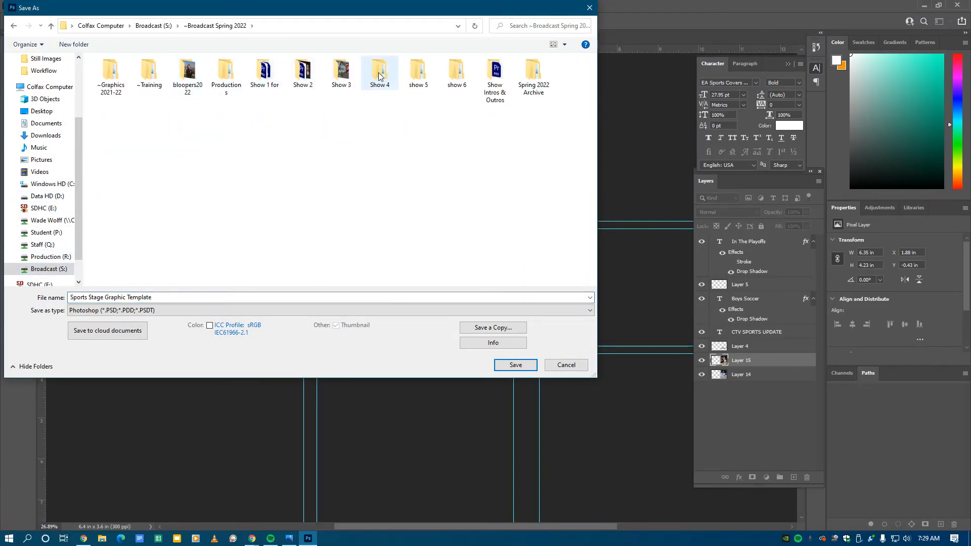
pyautogui.doubleClick(387, 78)
# Create a folder named Show 4 Graphics inside Show 4 and open it.
pyautogui.rightClick(199, 163)
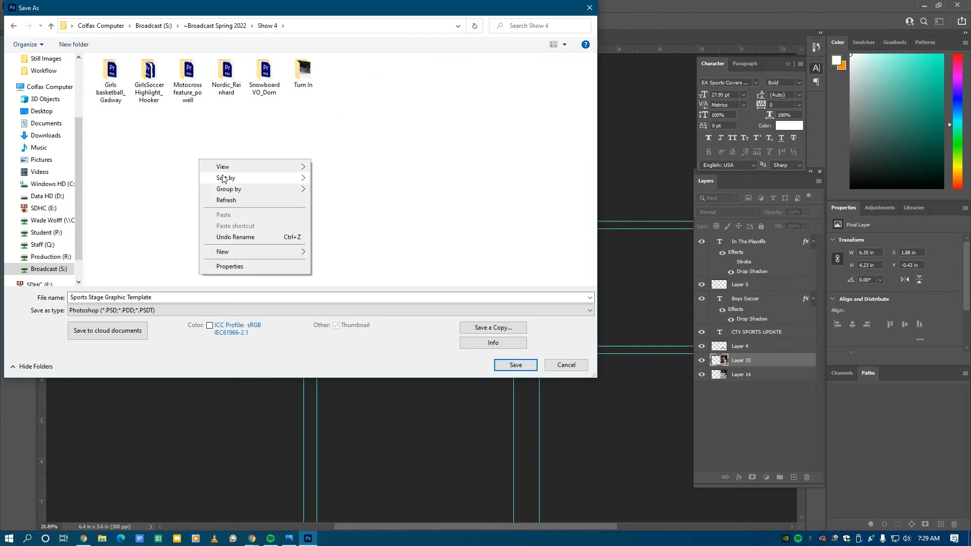
pyautogui.moveTo(235, 252)
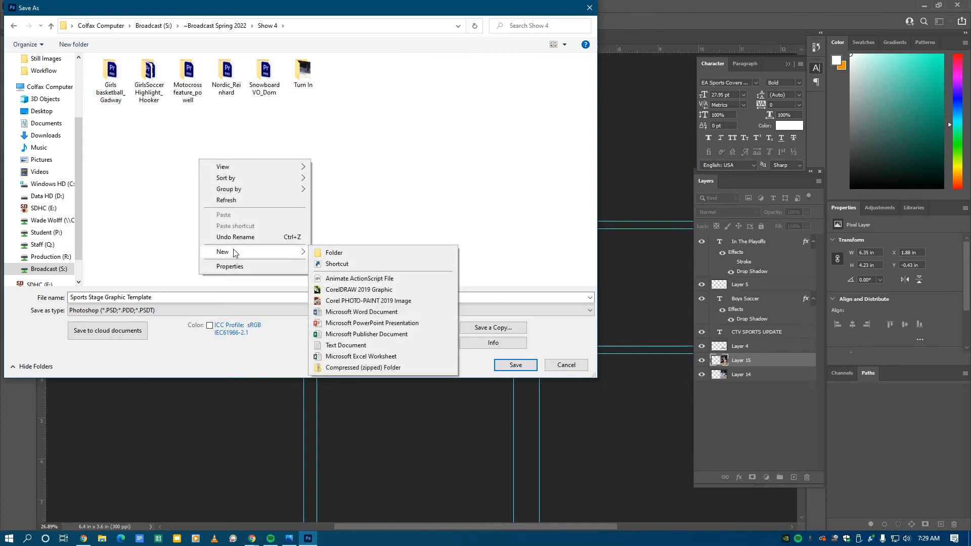
pyautogui.click(329, 254)
pyautogui.write('Sh')
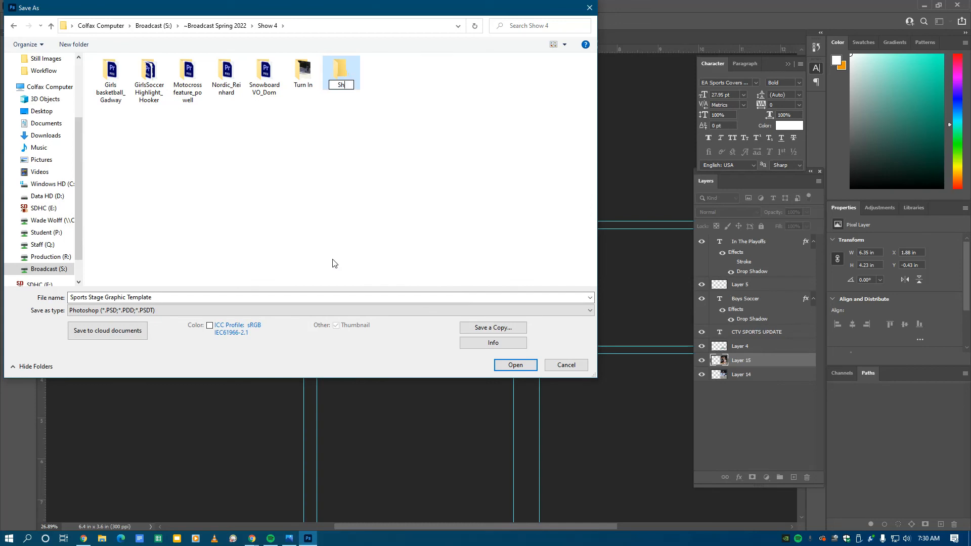
pyautogui.write('ow 4 Graphics')
pyautogui.doubleClick(342, 76)
# Create a folder named Show 4 Sports inside Show 4 Graphics and open it.
pyautogui.rightClick(294, 99)
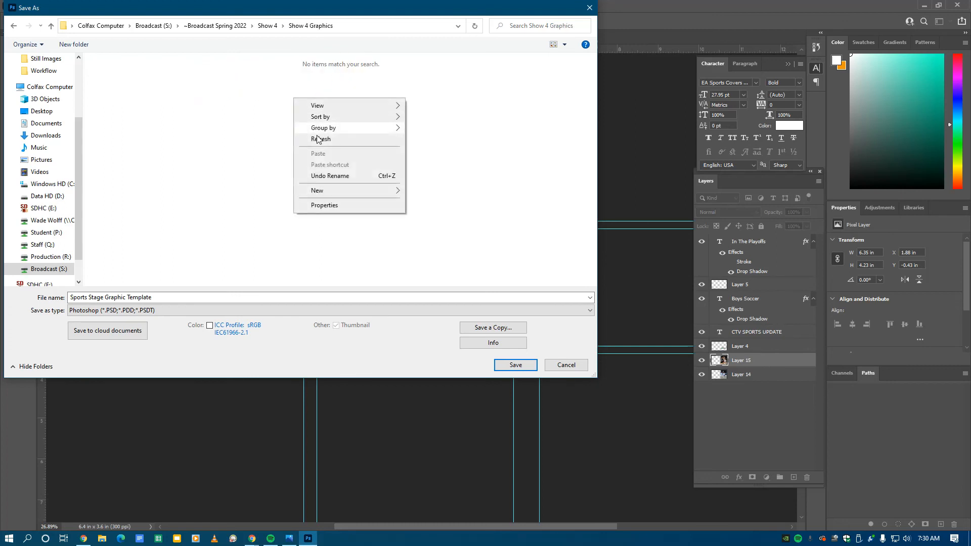
pyautogui.moveTo(364, 192)
pyautogui.click(418, 195)
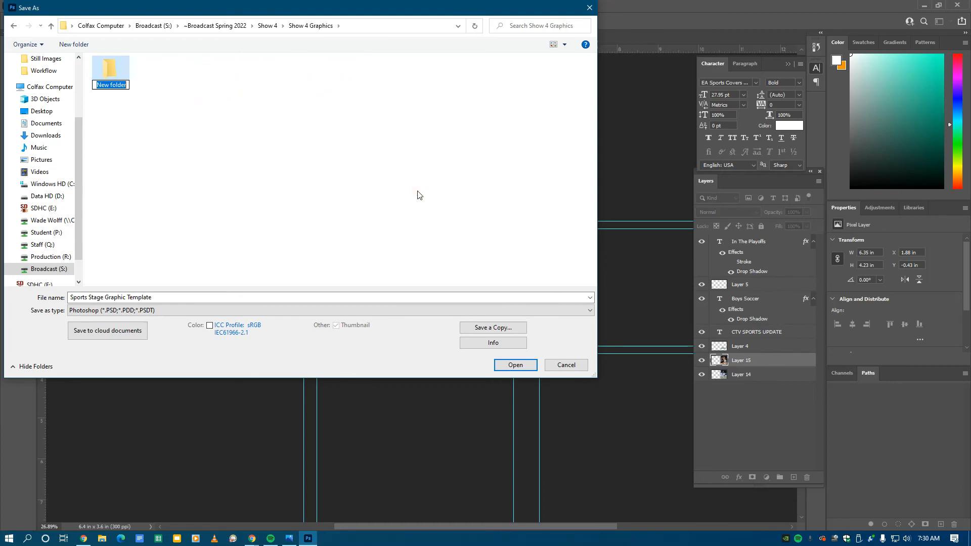
pyautogui.write('Show 4 Sports')
pyautogui.doubleClick(113, 71)
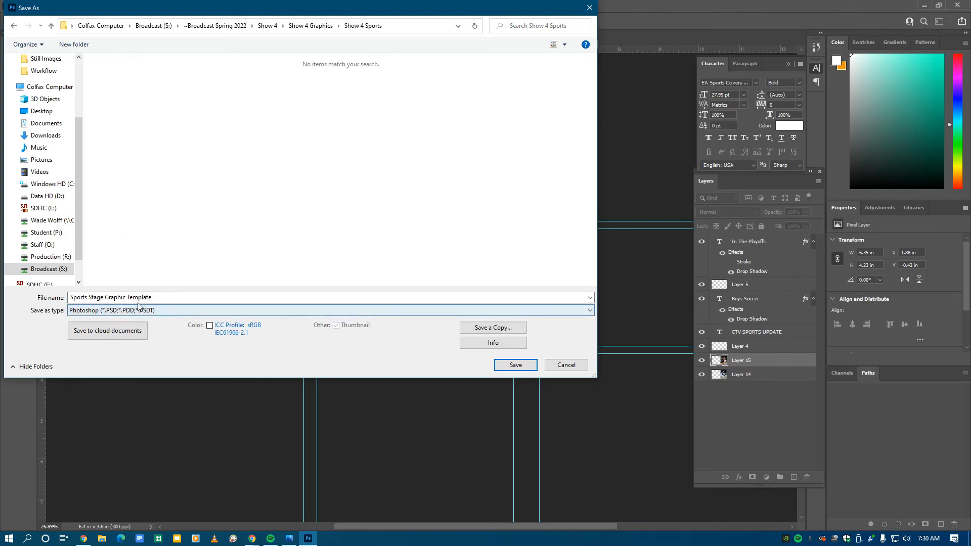
# Save the graphic in Show 4 Sports as a Photoshop file named GBB with Maximize Compatibility on.
pyautogui.click(169, 299)
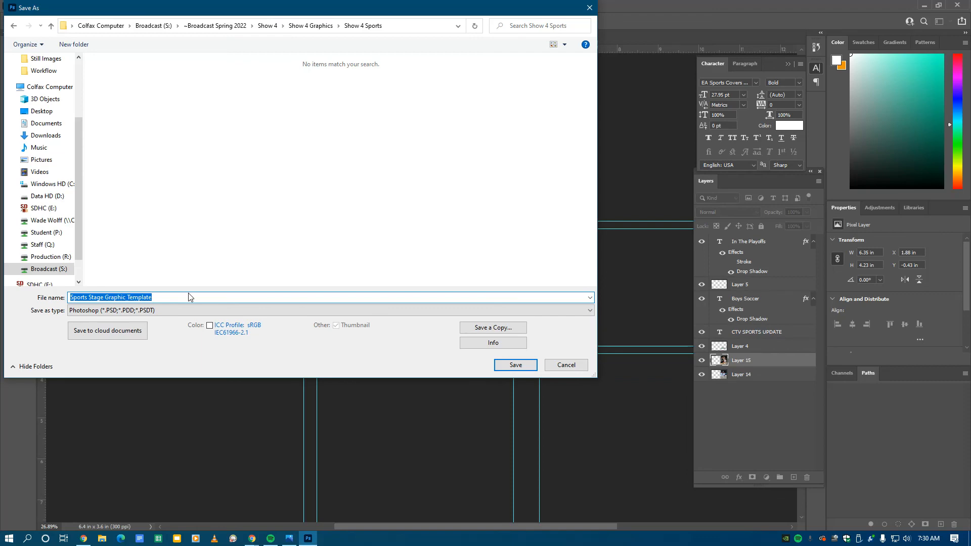
pyautogui.write('GBB')
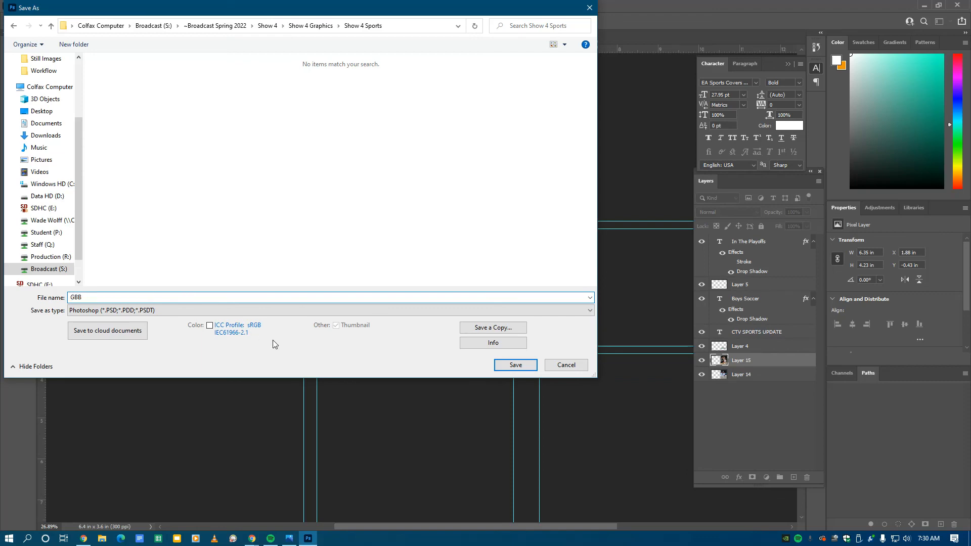
pyautogui.click(515, 366)
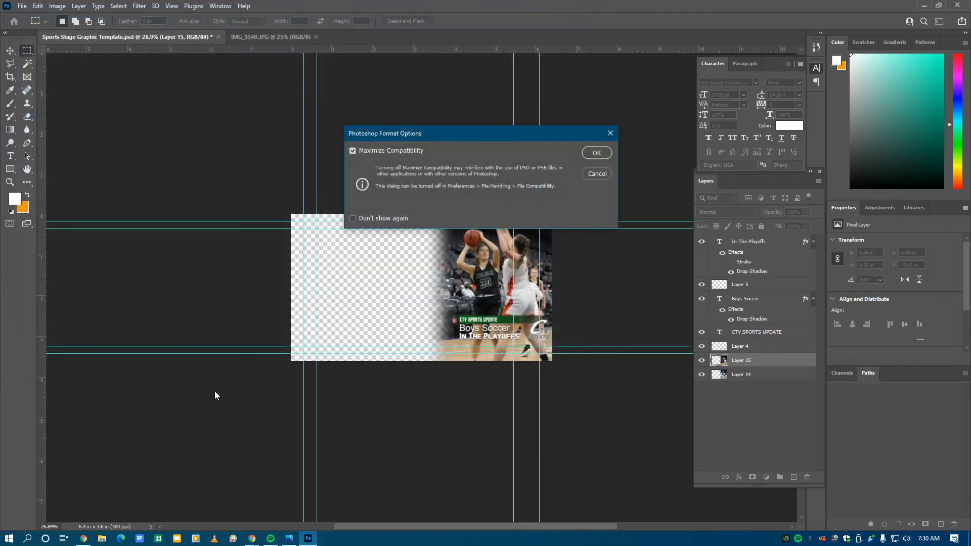
pyautogui.click(597, 153)
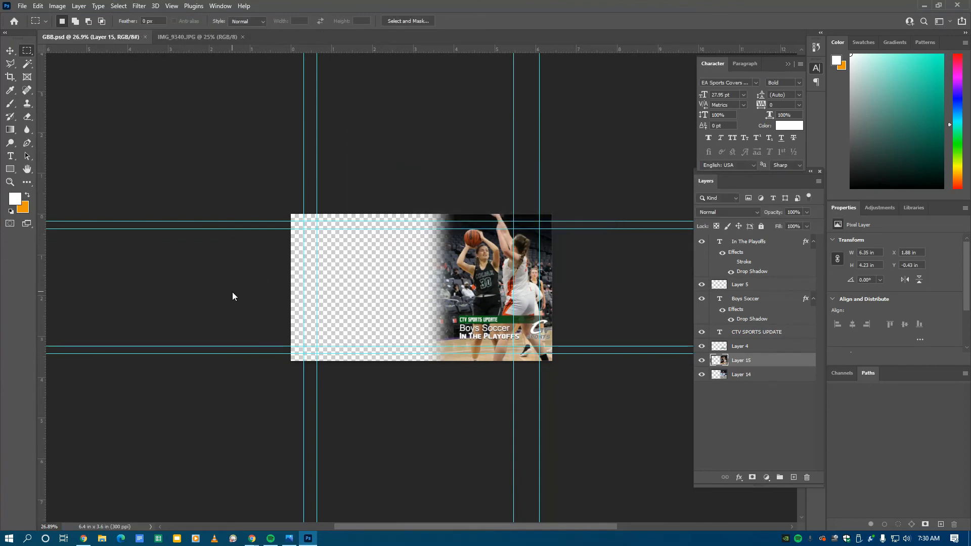